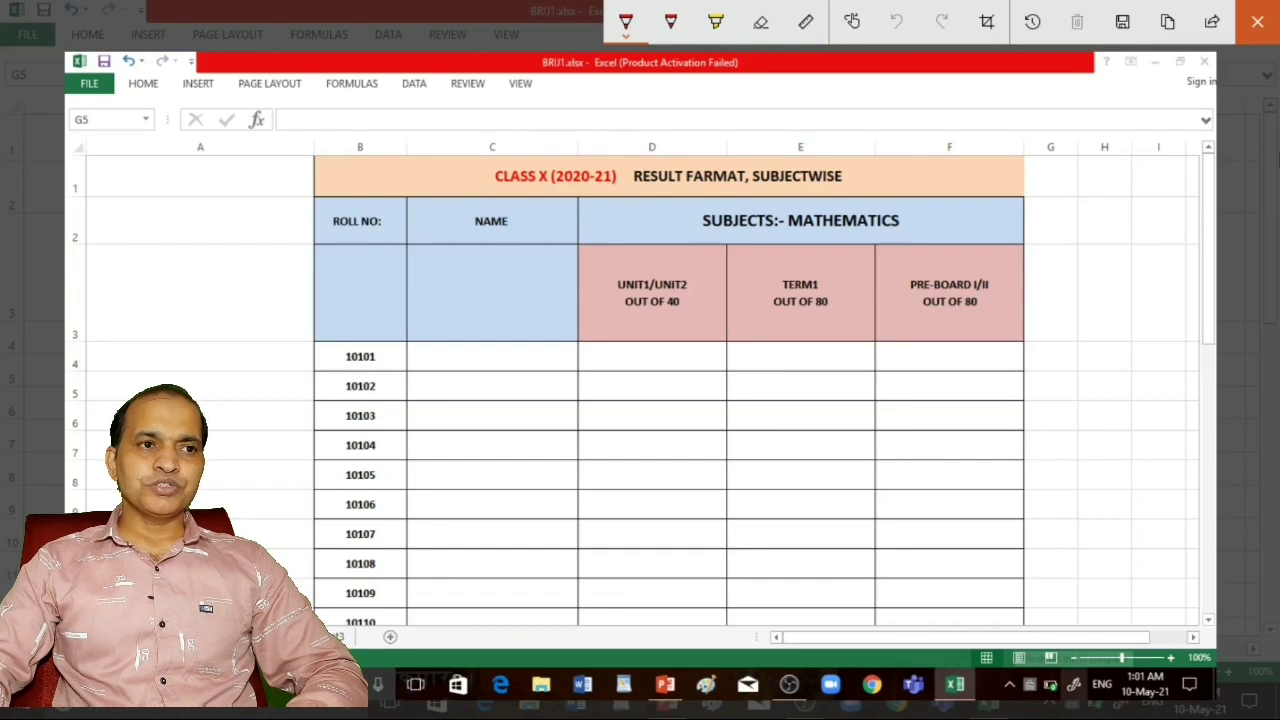
Step: Circle the UNIT1/UNIT2 heading in red ink and handwrite 30, 25 and 30 for roll numbers 10101 to 10103
mouse_move(650, 266)
left_mouse_down()
mouse_move(606, 285)
mouse_move(712, 288)
mouse_move(658, 265)
left_mouse_up()
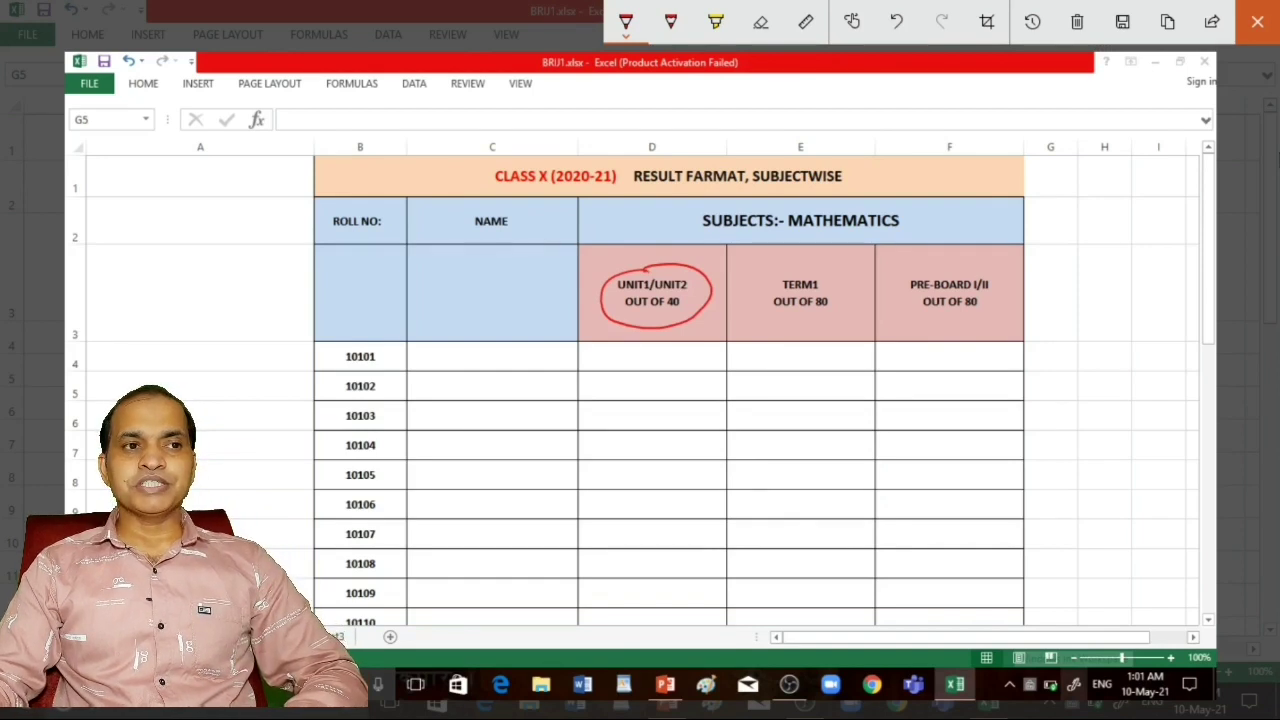
mouse_move(643, 350)
left_mouse_down()
mouse_move(648, 364)
mouse_move(665, 349)
mouse_move(662, 392)
left_mouse_up()
left_click_drag(670, 385, 652, 428)
left_click_drag(670, 412, 669, 411)
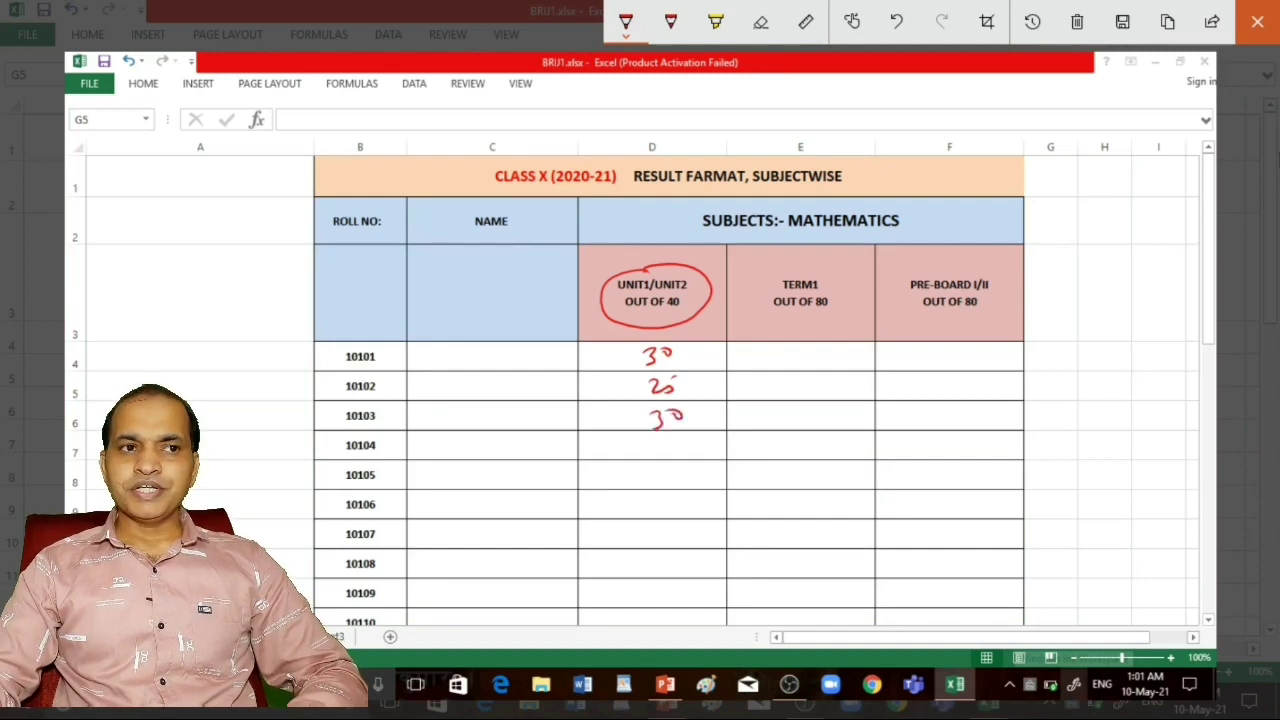
Step: Circle the TERM1 heading and handwrite 70, 75 and 45 for roll numbers 10101 to 10103
mouse_move(812, 270)
left_mouse_down()
mouse_move(772, 284)
mouse_move(825, 270)
left_mouse_up()
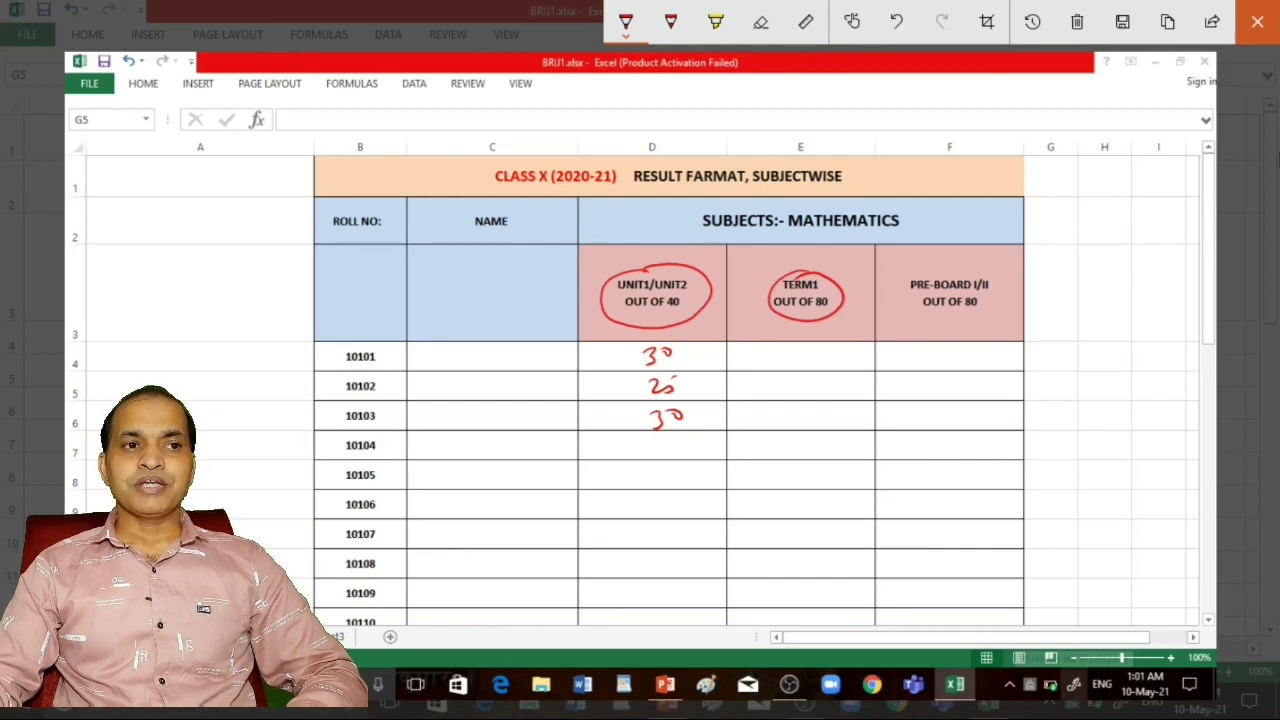
mouse_move(797, 352)
left_mouse_down()
mouse_move(798, 374)
mouse_move(812, 354)
mouse_move(801, 398)
left_mouse_up()
mouse_move(818, 387)
left_mouse_down()
mouse_move(812, 428)
mouse_move(826, 427)
left_mouse_up()
left_click_drag(830, 412, 838, 409)
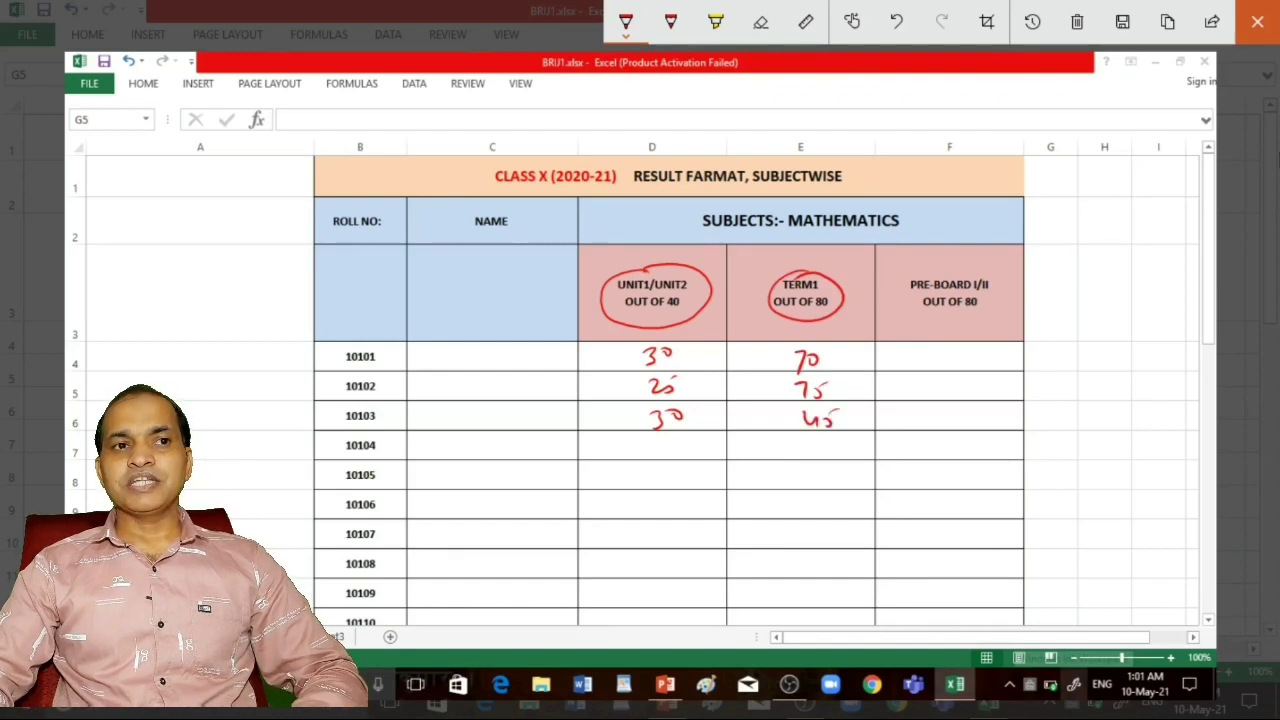
Step: Circle the PRE-BOARD I/II heading, handwrite 40, 60 and 70 for the first three roll numbers, and close the screen sketch
mouse_move(945, 266)
left_mouse_down()
mouse_move(897, 294)
mouse_move(1003, 293)
mouse_move(946, 267)
left_mouse_up()
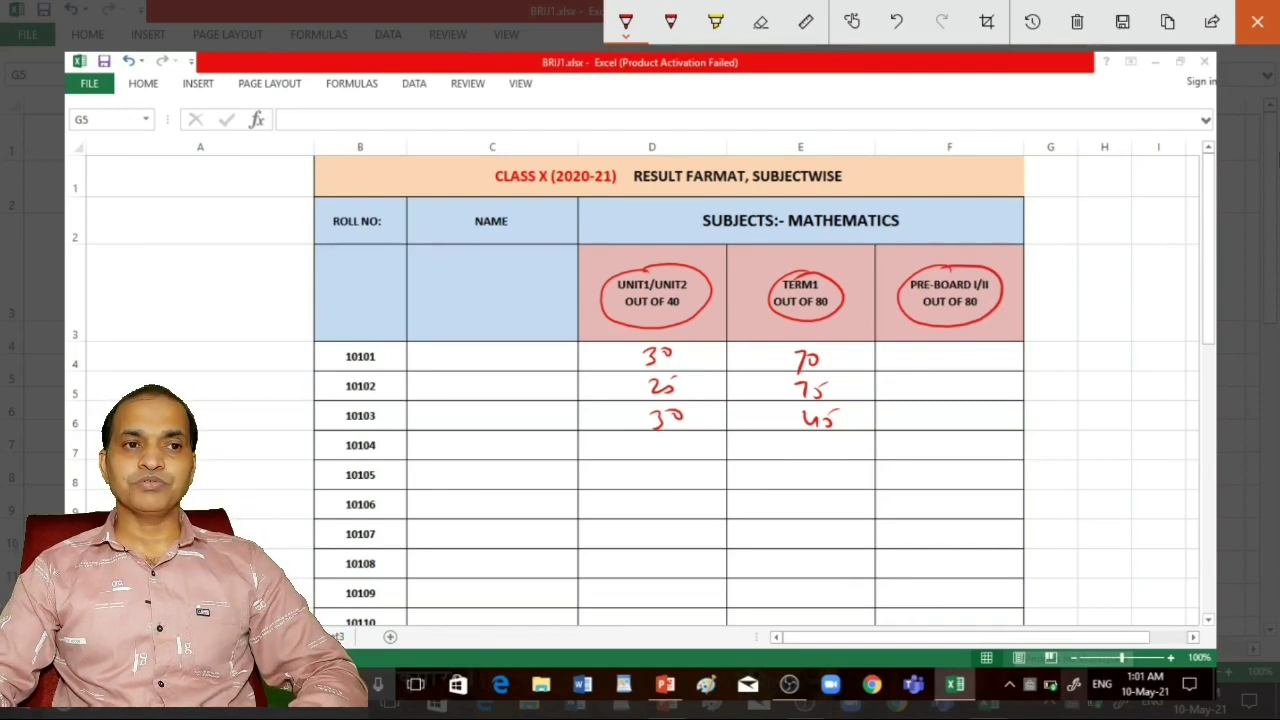
mouse_move(951, 349)
left_mouse_down()
mouse_move(946, 366)
mouse_move(959, 370)
mouse_move(972, 351)
mouse_move(949, 430)
left_mouse_up()
mouse_move(971, 408)
left_mouse_down()
mouse_move(966, 427)
mouse_move(972, 409)
left_mouse_up()
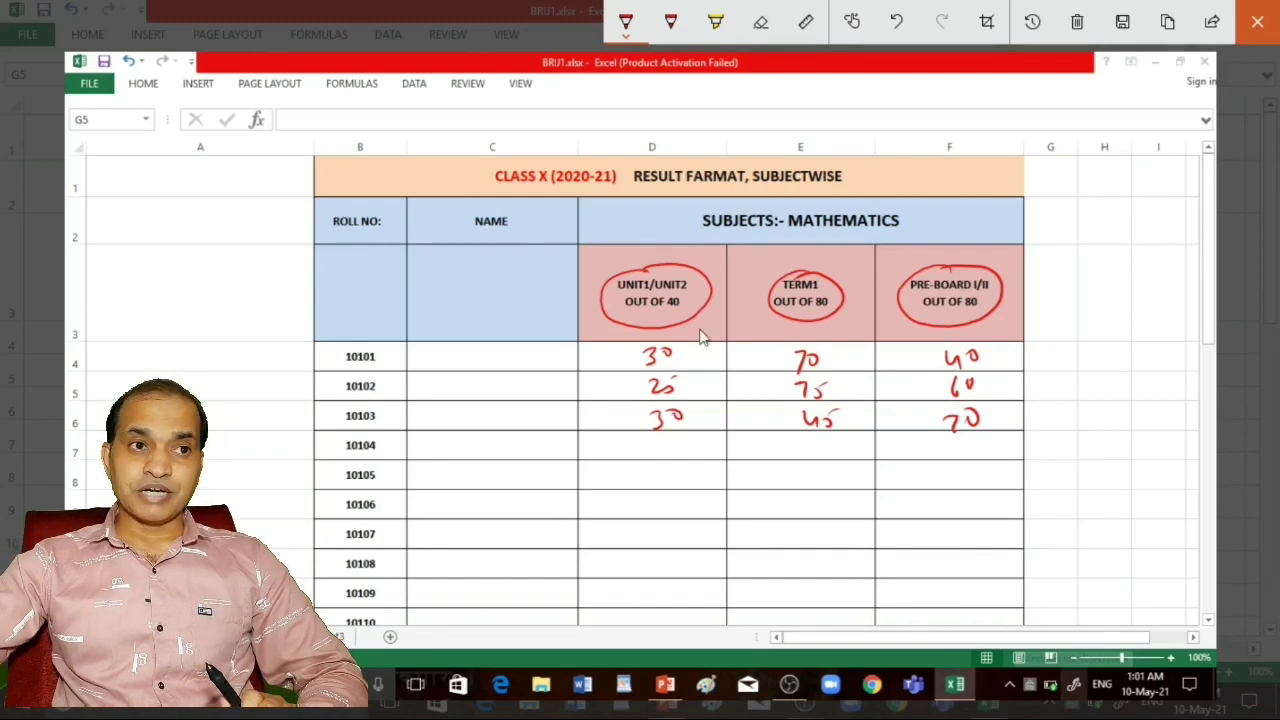
left_click(1262, 26)
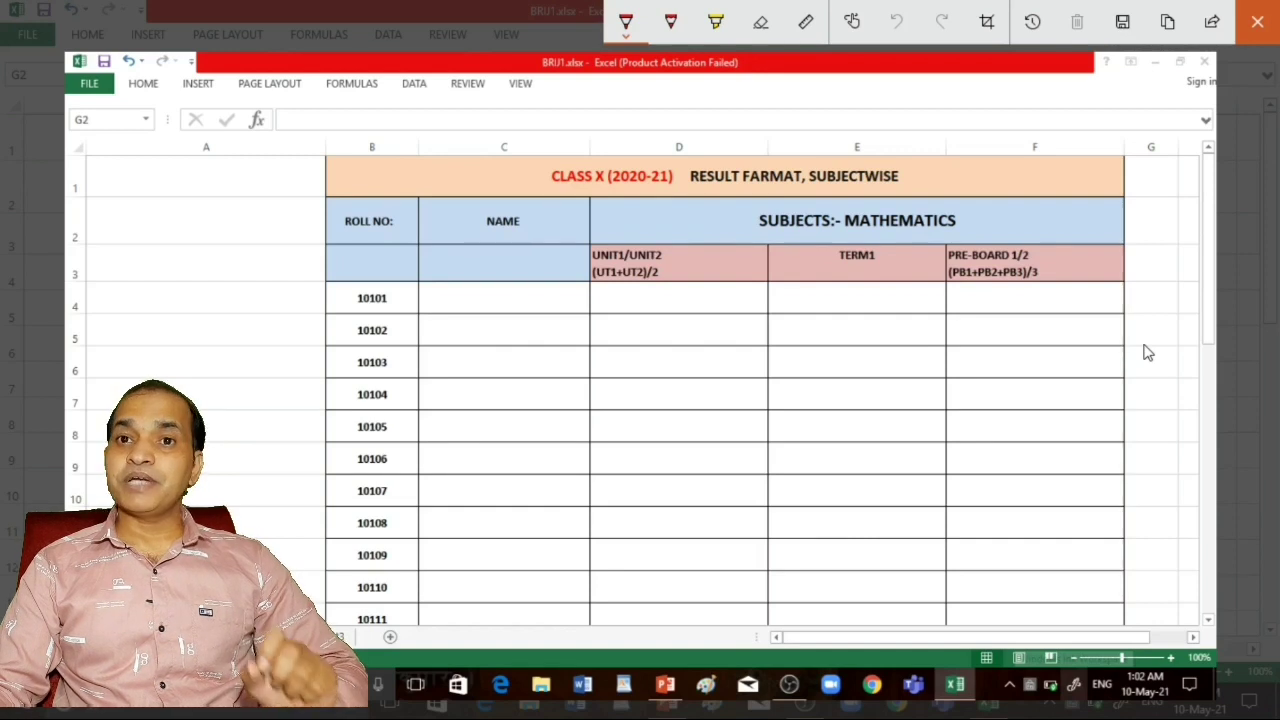
Step: Handwrite the unit test average 30 + 20 = 50/2 = 25 for roll number 10101 and circle the result
mouse_move(599, 294)
left_mouse_down()
mouse_move(600, 306)
mouse_move(652, 307)
left_mouse_up()
left_click_drag(658, 297, 715, 318)
mouse_move(725, 311)
left_mouse_down()
mouse_move(754, 311)
mouse_move(744, 288)
left_mouse_up()
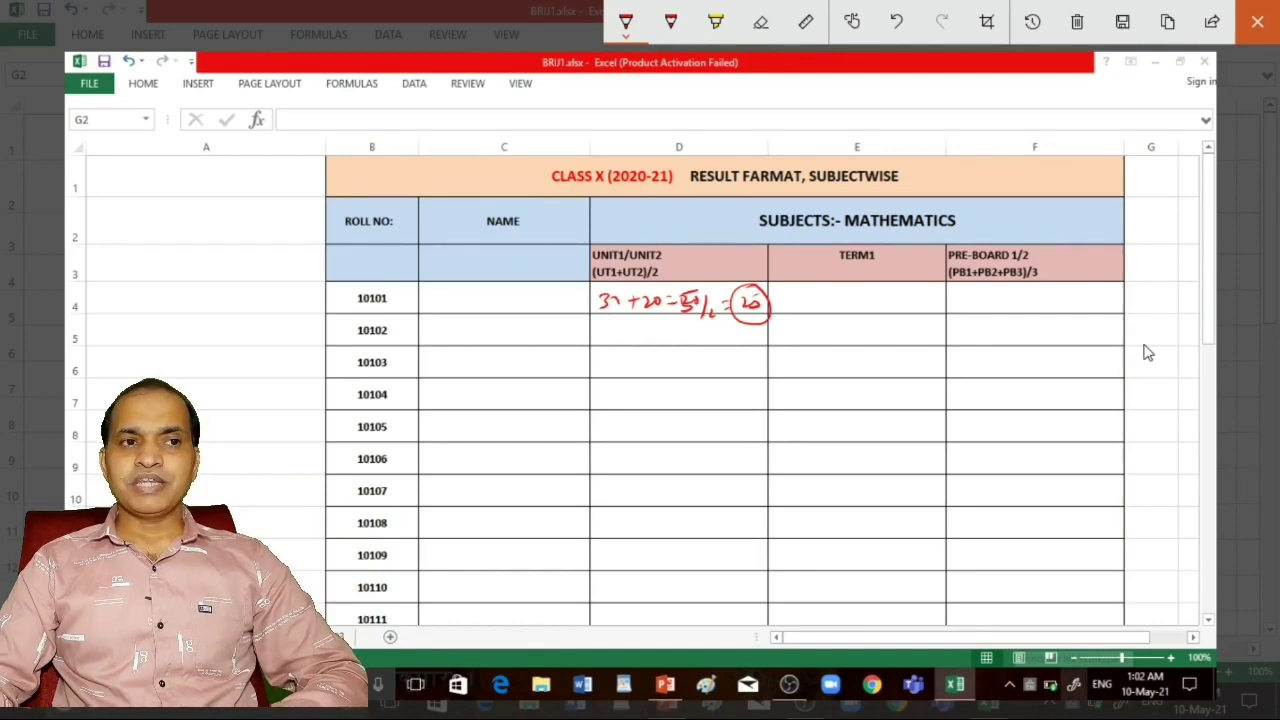
Step: Handwrite 60 under TERM1 for roll number 10101 and work out its pre-board average from 60 + 60 + 60, circling the result
mouse_move(858, 292)
left_mouse_down()
mouse_move(850, 310)
mouse_move(876, 298)
left_mouse_up()
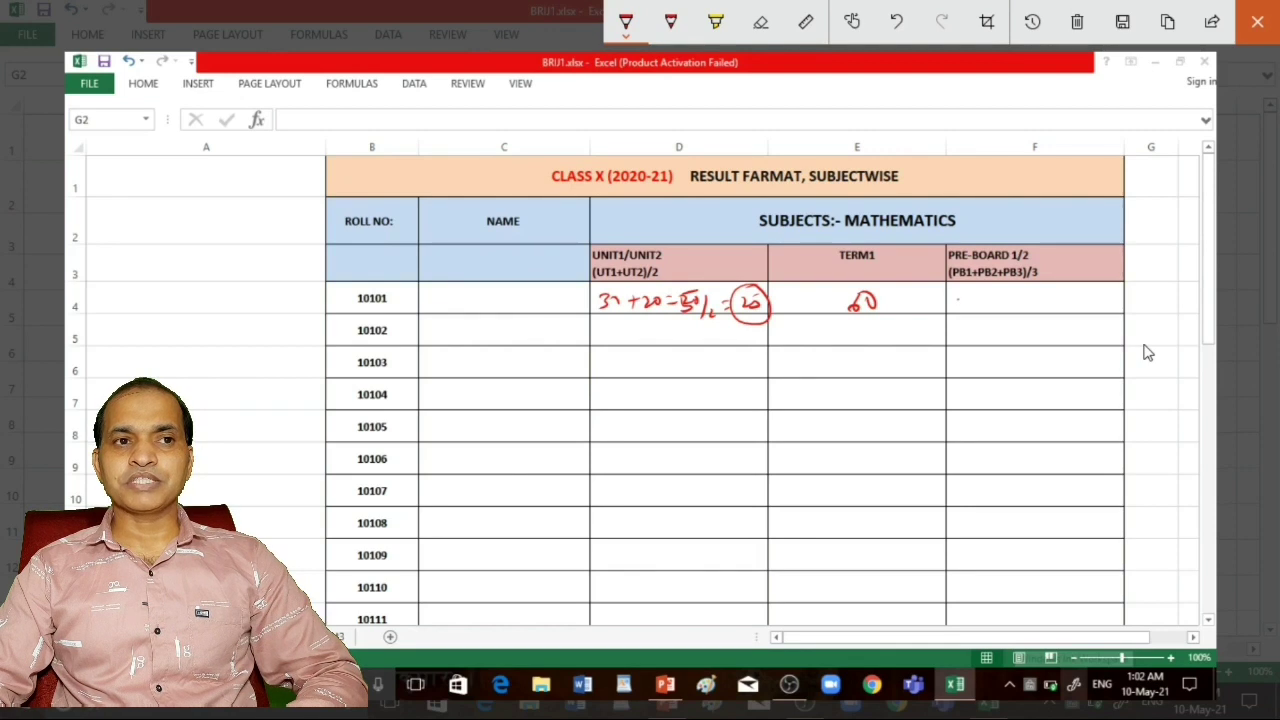
mouse_move(958, 297)
left_mouse_down()
mouse_move(955, 311)
mouse_move(998, 304)
mouse_move(990, 314)
left_mouse_up()
mouse_move(1006, 295)
left_mouse_down()
mouse_move(1012, 314)
mouse_move(1040, 305)
left_mouse_up()
mouse_move(1031, 299)
left_mouse_down()
mouse_move(1031, 312)
mouse_move(1058, 302)
left_mouse_up()
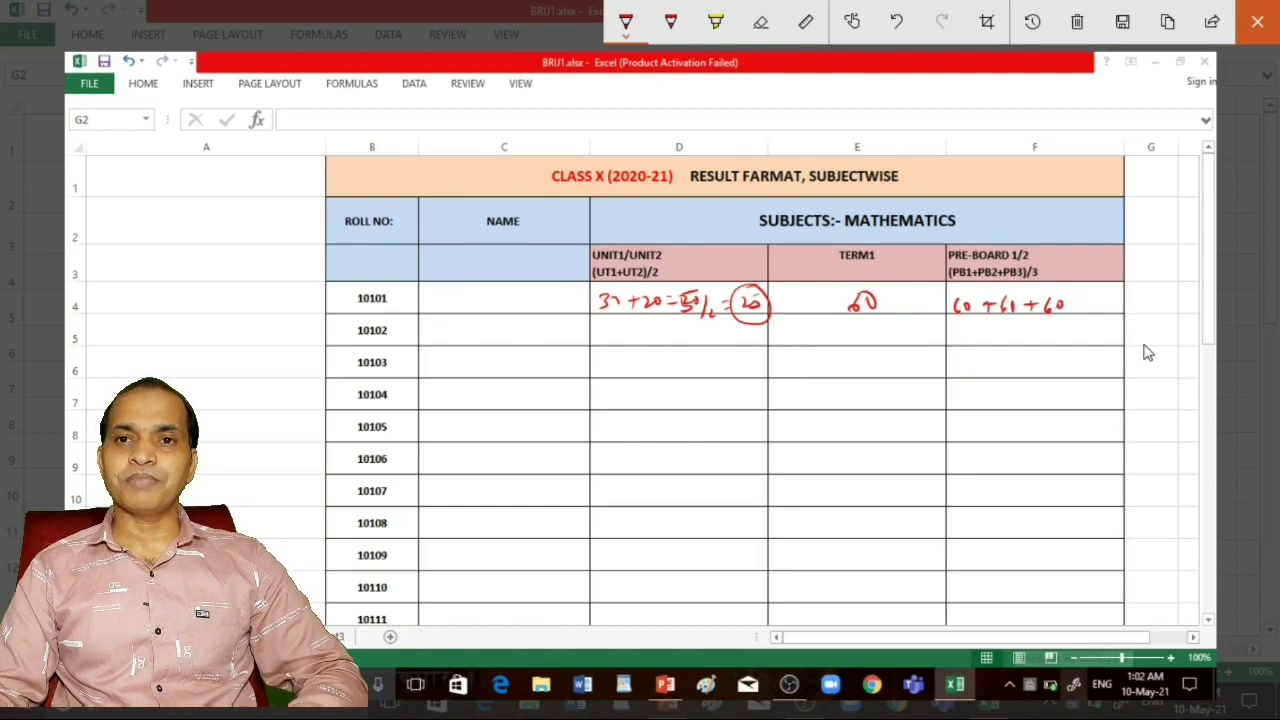
left_click_drag(1078, 311, 1090, 303)
mouse_move(1099, 297)
left_mouse_down()
mouse_move(1108, 312)
mouse_move(1127, 294)
left_mouse_up()
mouse_move(1096, 314)
left_mouse_down()
mouse_move(1134, 312)
mouse_move(1126, 336)
mouse_move(1164, 306)
left_mouse_up()
mouse_move(1152, 314)
left_mouse_down()
mouse_move(1185, 303)
mouse_move(1176, 284)
left_mouse_up()
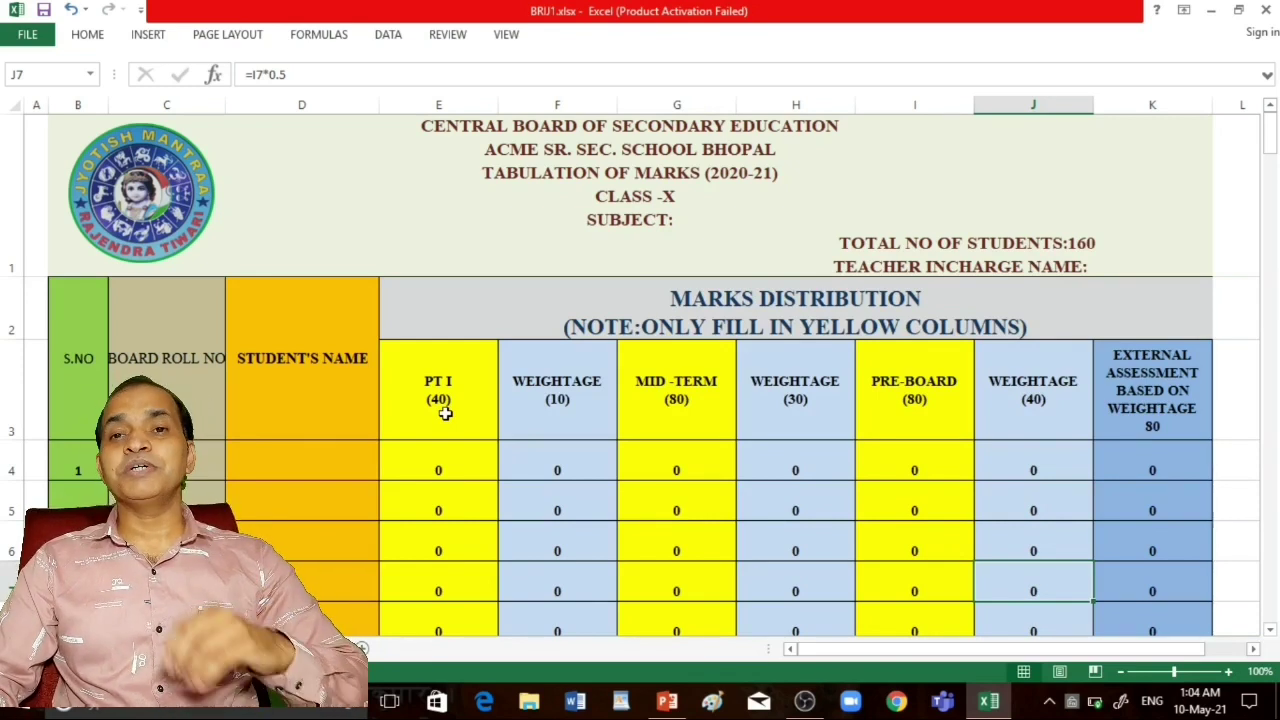
Step: On a new sketch of the marks sheet, handwrite PT I mark 30, the conversion 30/4 as 30 × 0.25, and 7.5 under Weightage (10)
left_click(440, 470)
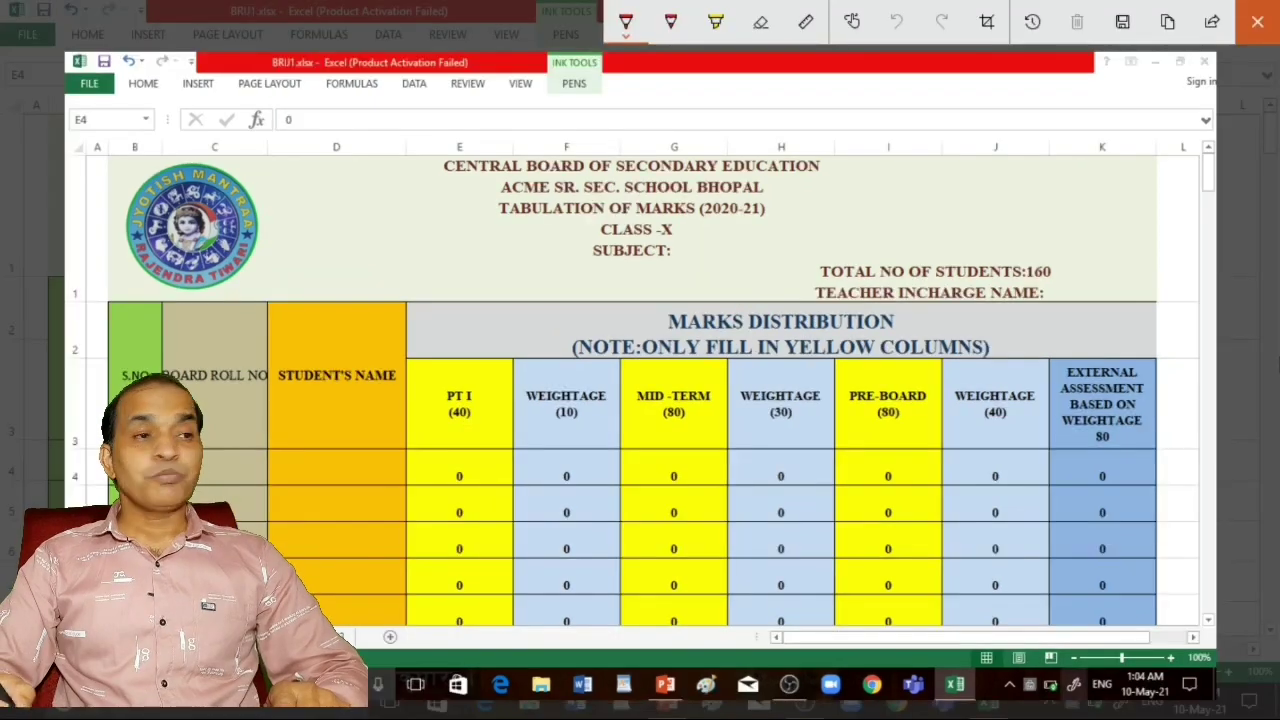
mouse_move(434, 458)
left_mouse_down()
mouse_move(435, 475)
mouse_move(460, 457)
left_mouse_up()
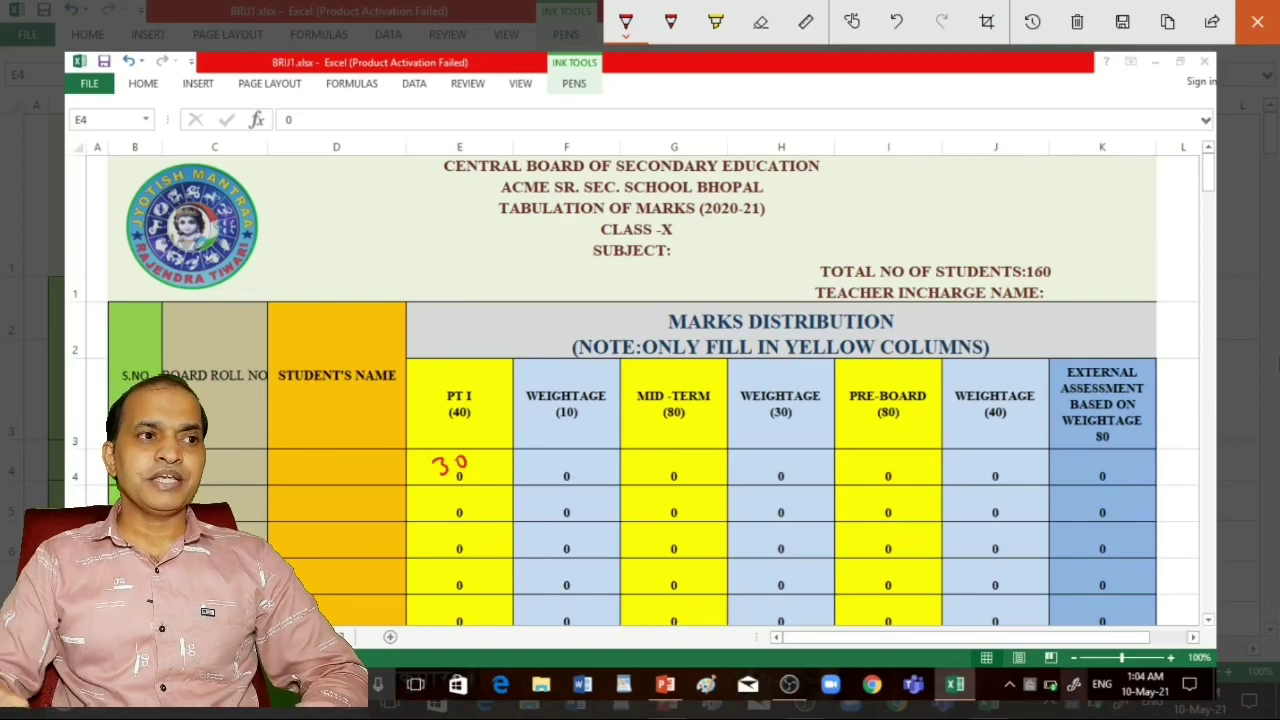
mouse_move(303, 195)
left_mouse_down()
mouse_move(307, 214)
mouse_move(329, 192)
mouse_move(303, 235)
mouse_move(343, 244)
mouse_move(344, 272)
mouse_move(388, 266)
mouse_move(376, 264)
left_mouse_up()
left_click_drag(402, 249, 433, 249)
left_click_drag(443, 229, 431, 250)
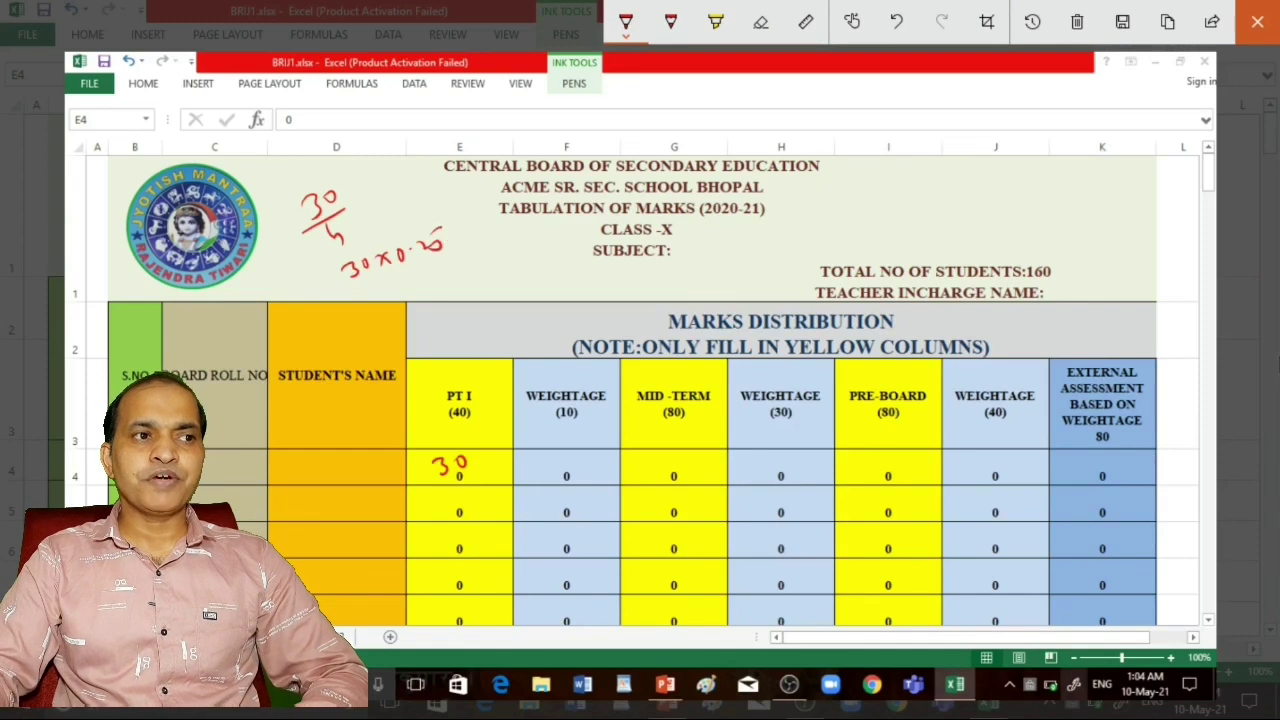
left_click_drag(348, 296, 442, 260)
left_click_drag(370, 301, 459, 267)
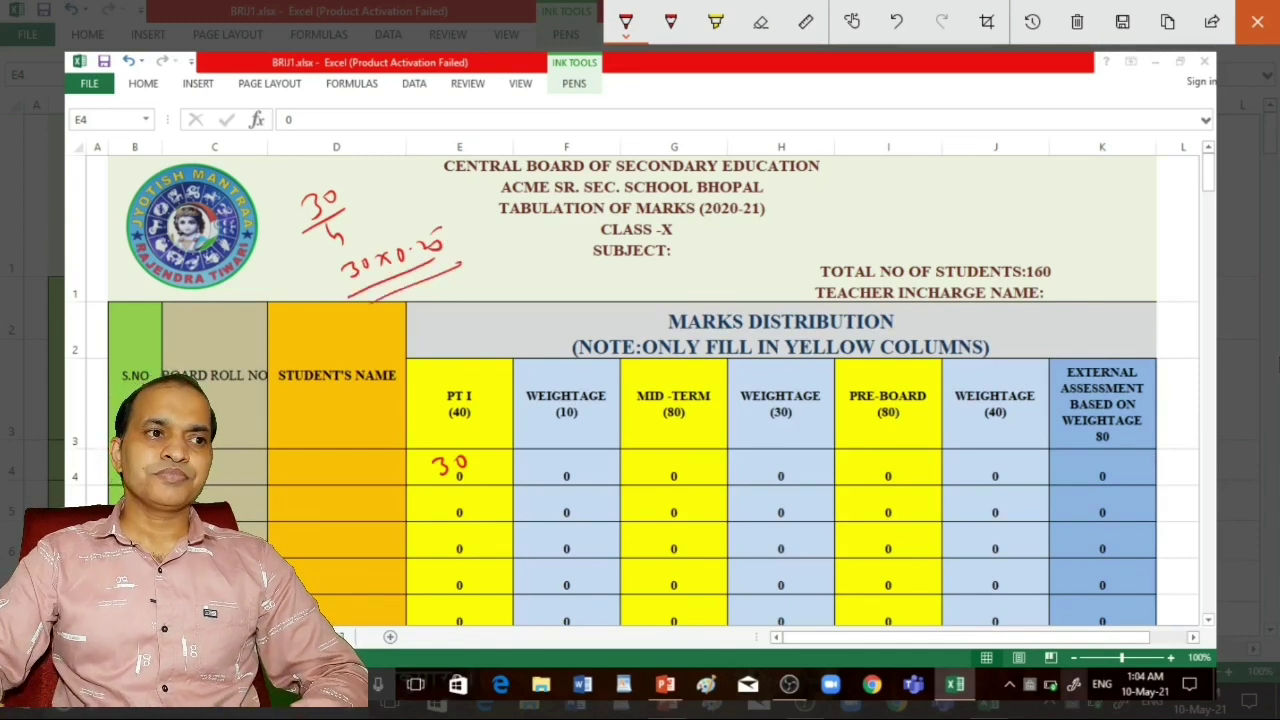
mouse_move(537, 463)
left_mouse_down()
mouse_move(546, 479)
mouse_move(568, 476)
left_mouse_up()
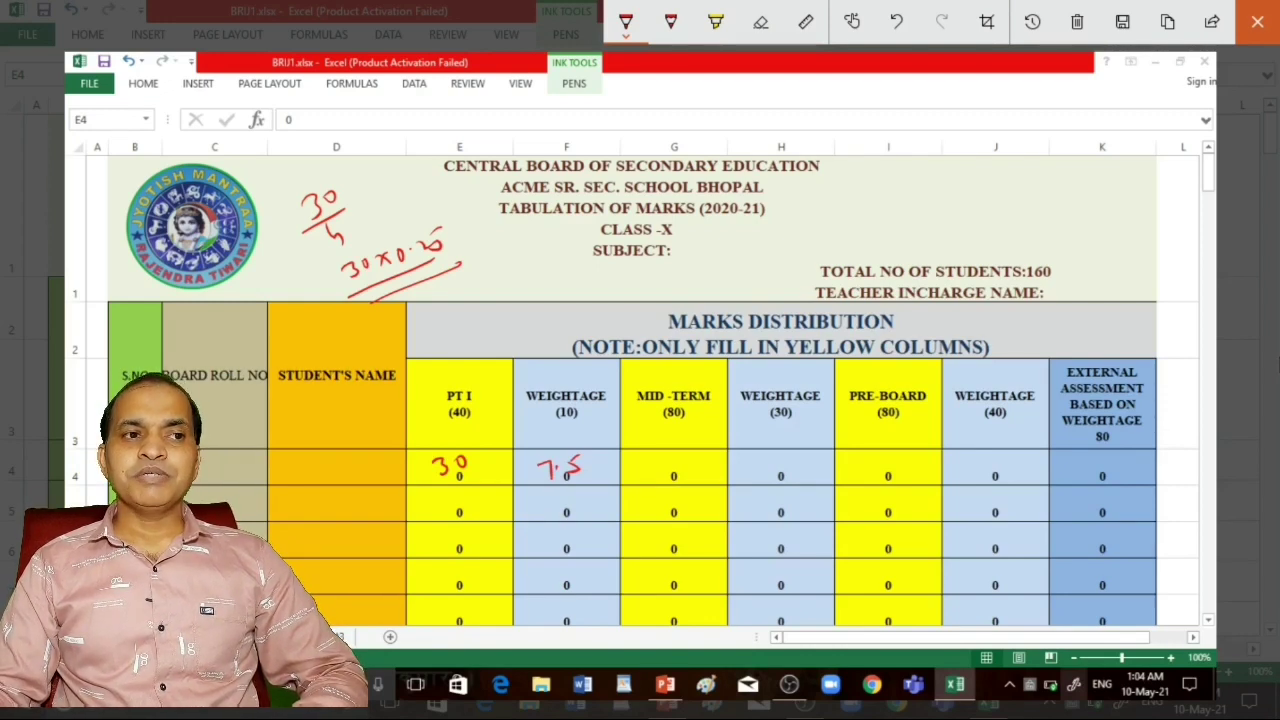
Step: Handwrite 60 as the first student's Mid-Term mark, underline the 30 weightage heading, and write the calculation 60 × 30 over 80
mouse_move(660, 456)
left_mouse_down()
mouse_move(655, 472)
mouse_move(665, 464)
left_mouse_up()
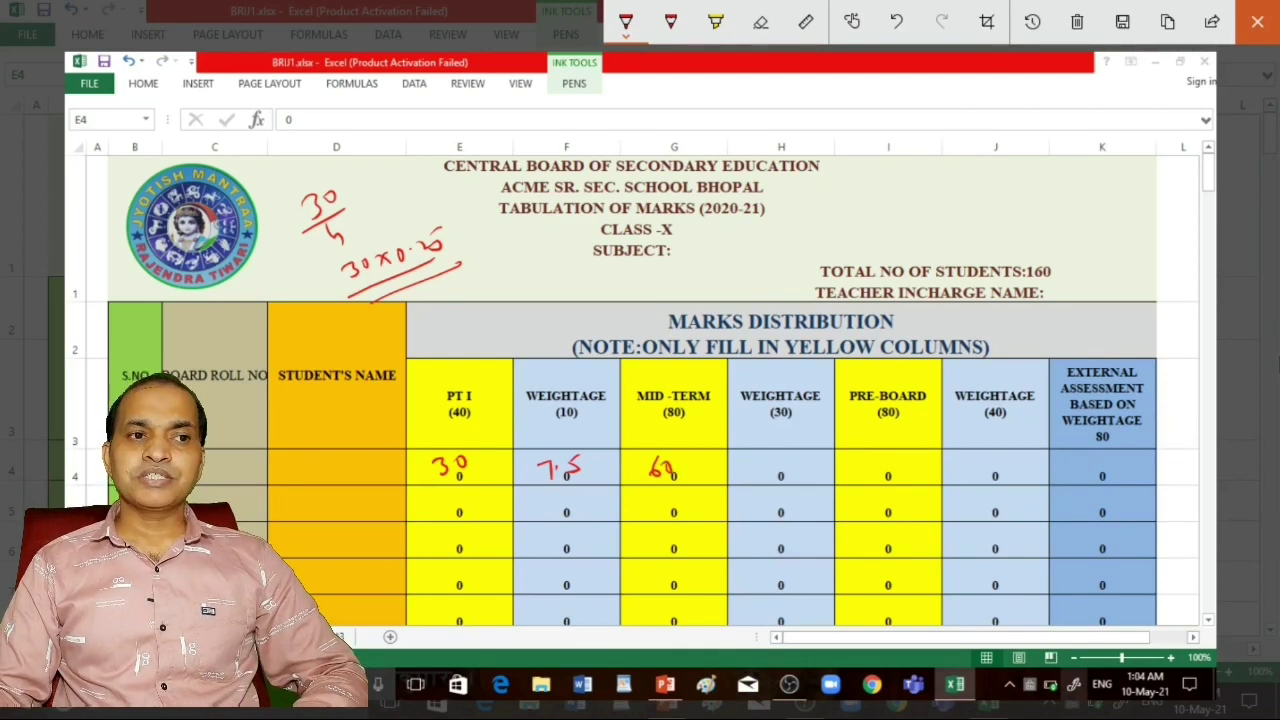
left_click_drag(768, 421, 796, 422)
left_click_drag(770, 427, 801, 426)
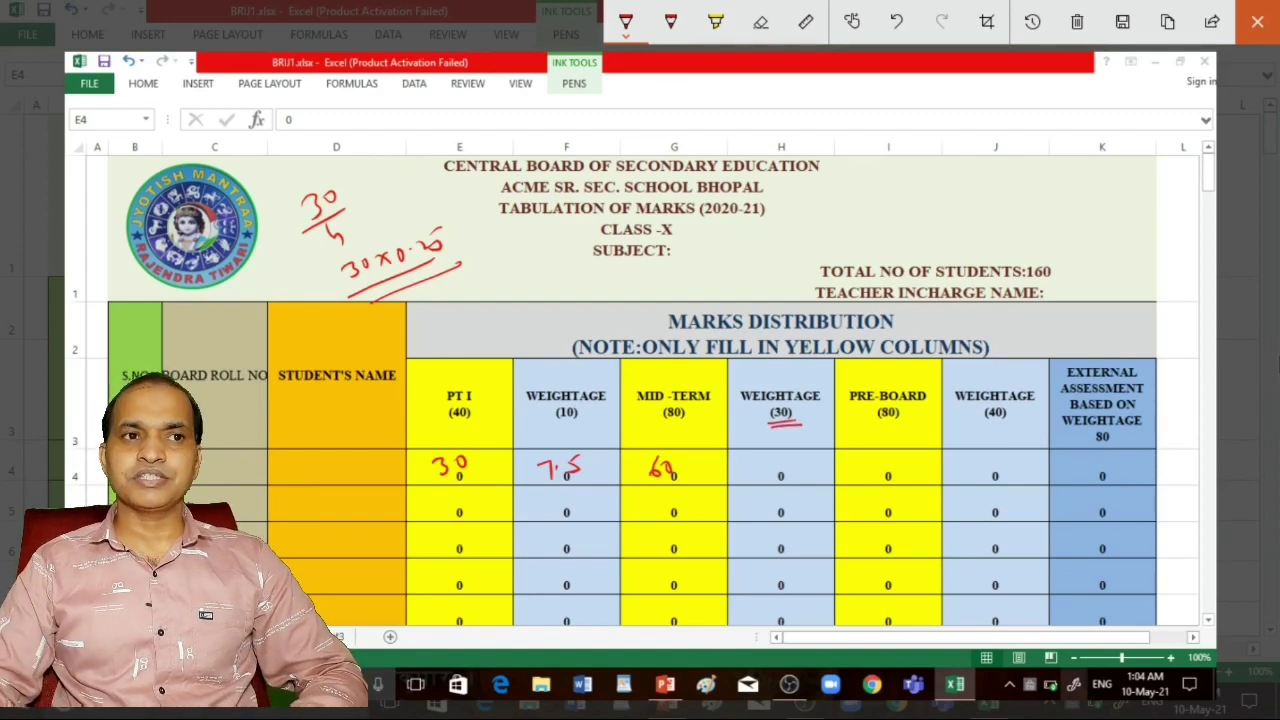
left_click_drag(878, 185, 880, 199)
mouse_move(898, 190)
left_mouse_down()
mouse_move(895, 200)
mouse_move(928, 203)
left_mouse_up()
mouse_move(928, 189)
left_mouse_down()
mouse_move(918, 203)
mouse_move(959, 189)
left_mouse_up()
mouse_move(870, 214)
left_mouse_down()
mouse_move(972, 201)
mouse_move(925, 222)
left_mouse_up()
mouse_move(943, 220)
left_mouse_down()
mouse_move(938, 230)
mouse_move(944, 220)
left_mouse_up()
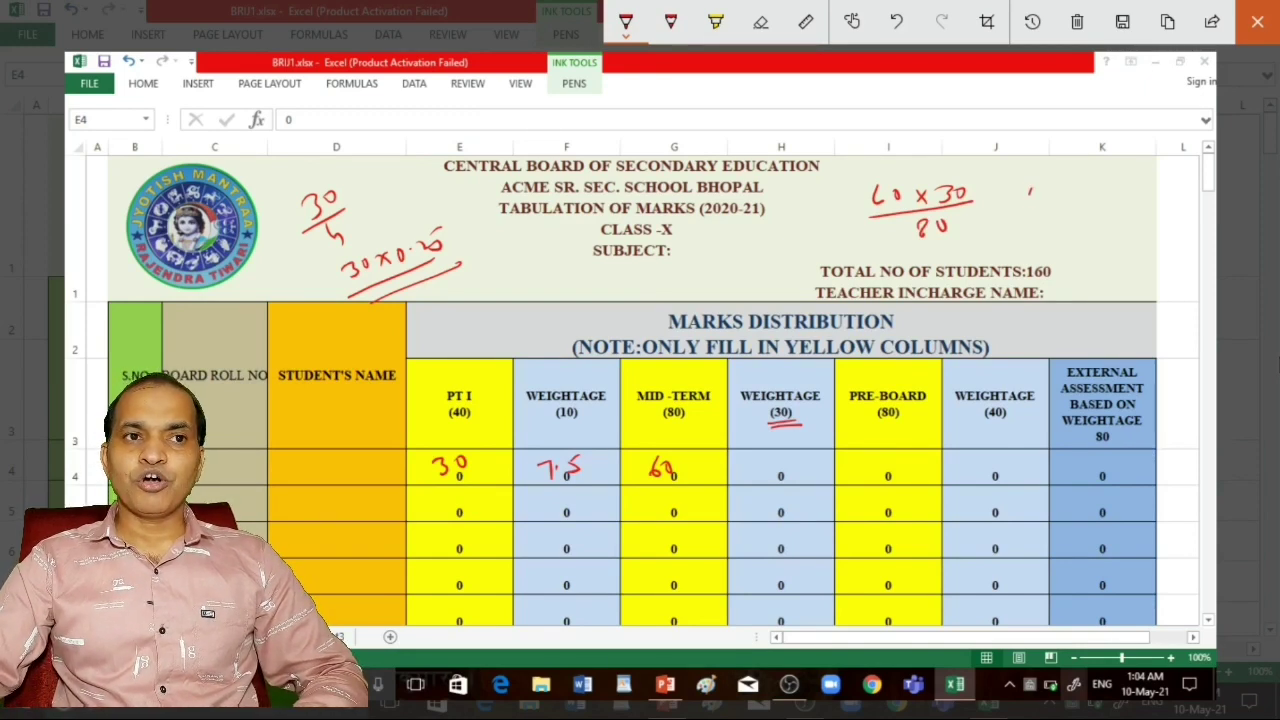
Step: Handwrite the general weightage formula OM × 30 over T.M beside the worked calculation
left_click_drag(1036, 186, 1094, 199)
mouse_move(1094, 186)
left_mouse_down()
mouse_move(1082, 199)
mouse_move(1134, 186)
left_mouse_up()
mouse_move(1036, 212)
left_mouse_down()
mouse_move(1152, 195)
mouse_move(1090, 220)
left_mouse_up()
mouse_move(1080, 220)
left_mouse_down()
mouse_move(1080, 235)
mouse_move(1099, 228)
left_mouse_up()
left_click_drag(1106, 229, 1125, 227)
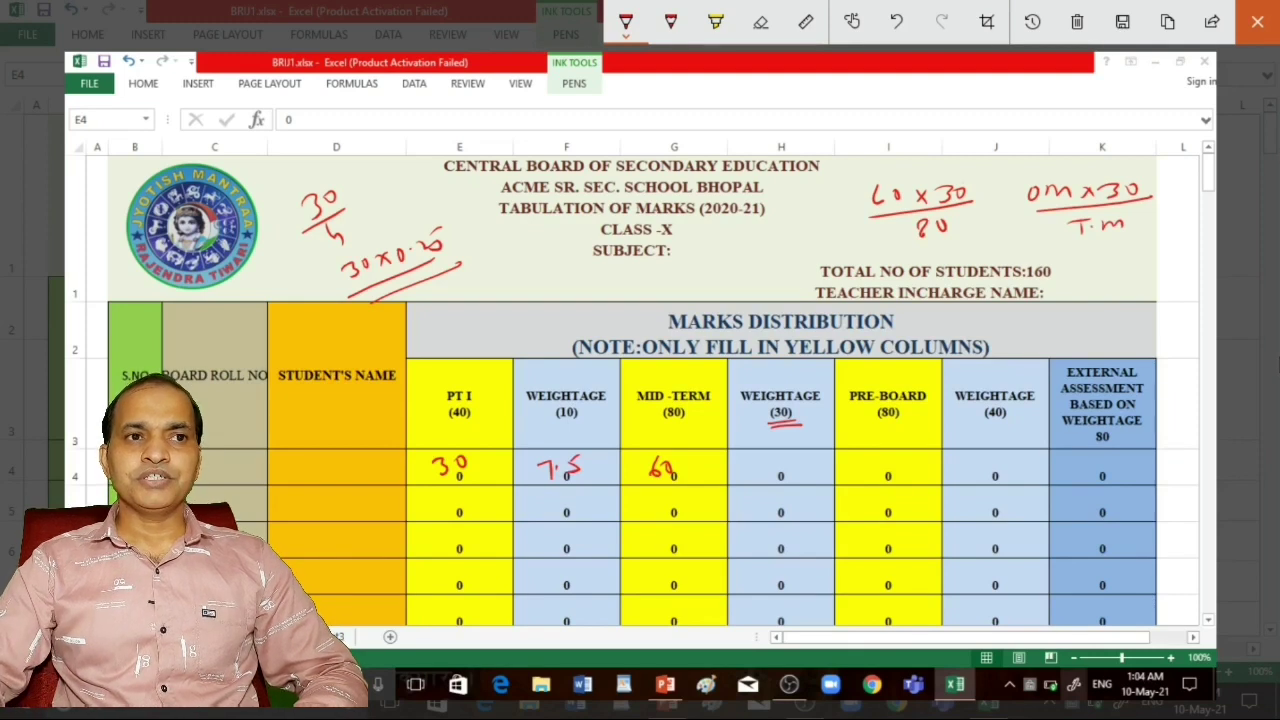
Step: Cancel the handwritten fraction down to 45/2 and write 22.5 in the first student's Weightage (30) cell
left_click_drag(966, 181, 936, 243)
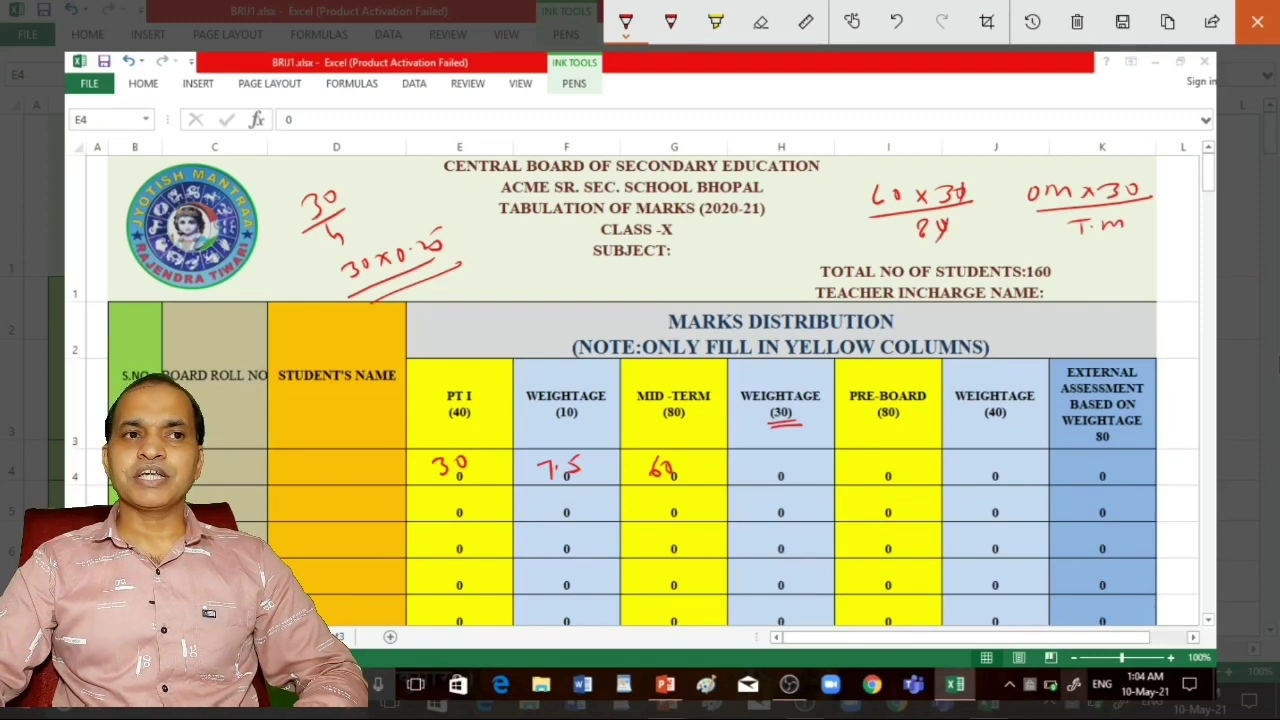
left_click_drag(846, 185, 880, 190)
left_click_drag(880, 240, 918, 230)
left_click_drag(988, 222, 1012, 218)
left_click_drag(996, 240, 1010, 238)
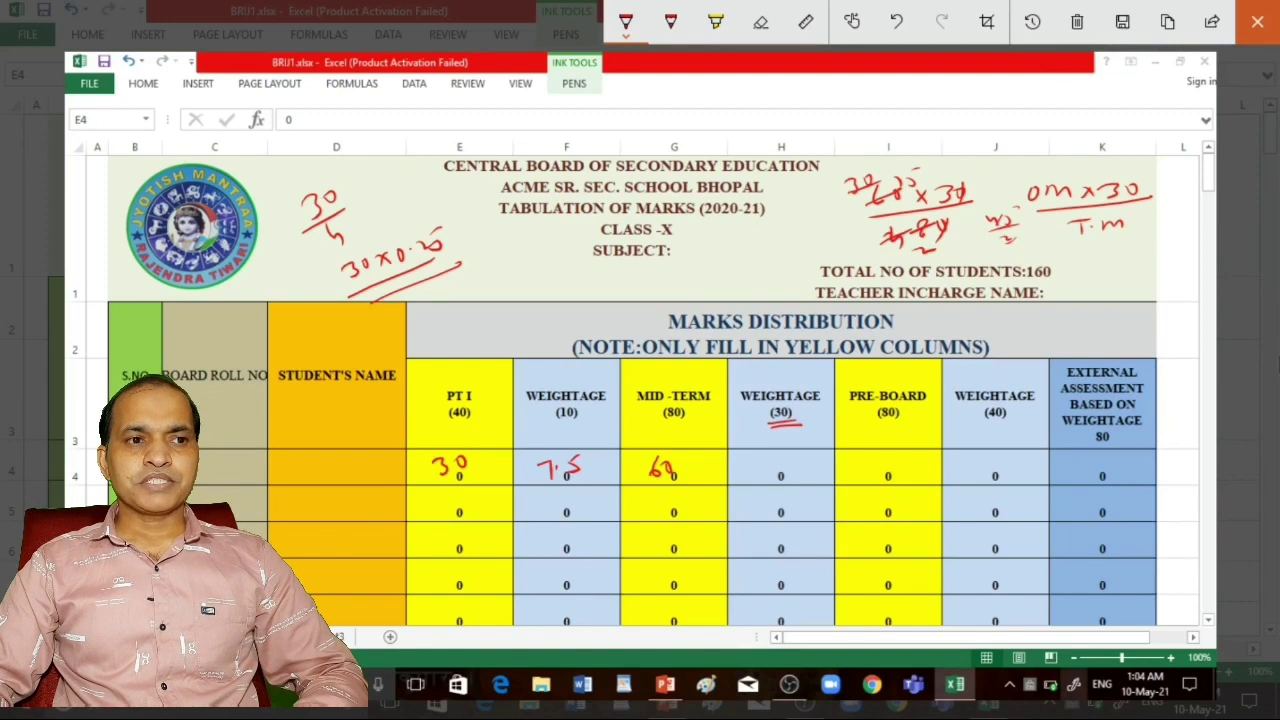
mouse_move(753, 462)
left_mouse_down()
mouse_move(764, 475)
mouse_move(799, 470)
left_mouse_up()
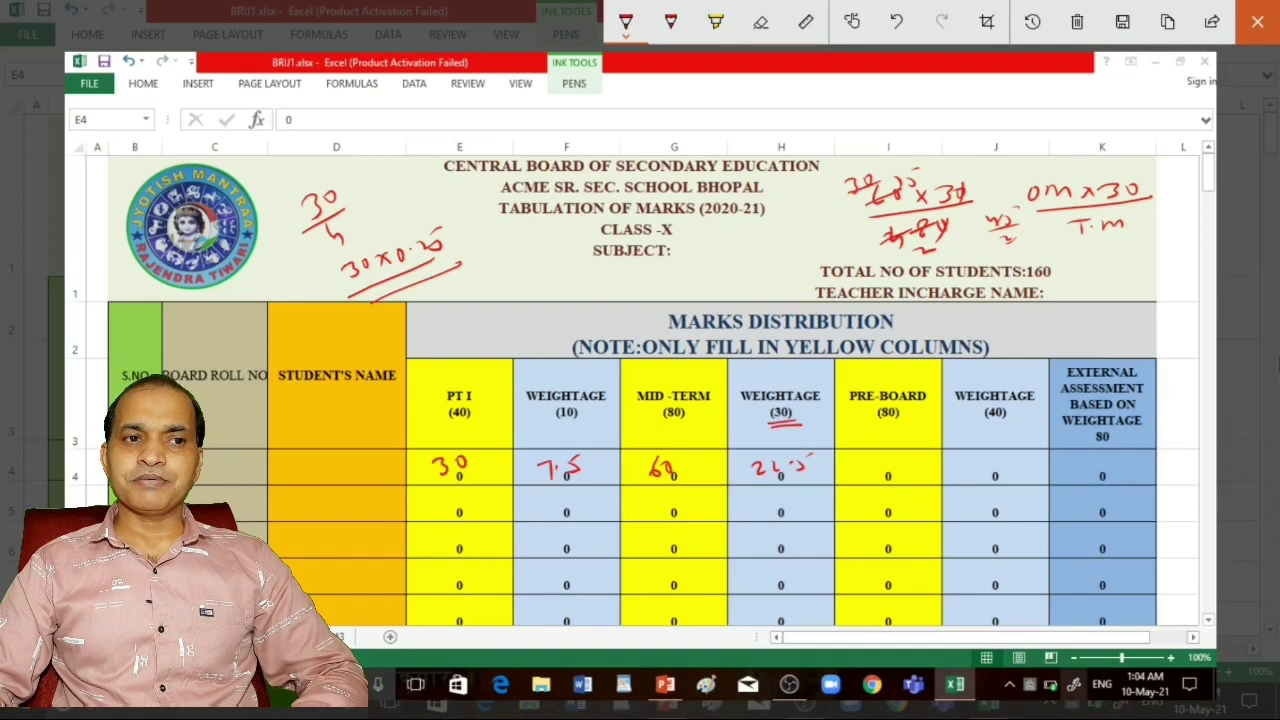
Step: Handwrite 60 as the first student's Pre-Board mark and put an ink mark beneath the Weightage (40) heading
left_click_drag(880, 461, 882, 472)
left_click_drag(893, 463, 892, 464)
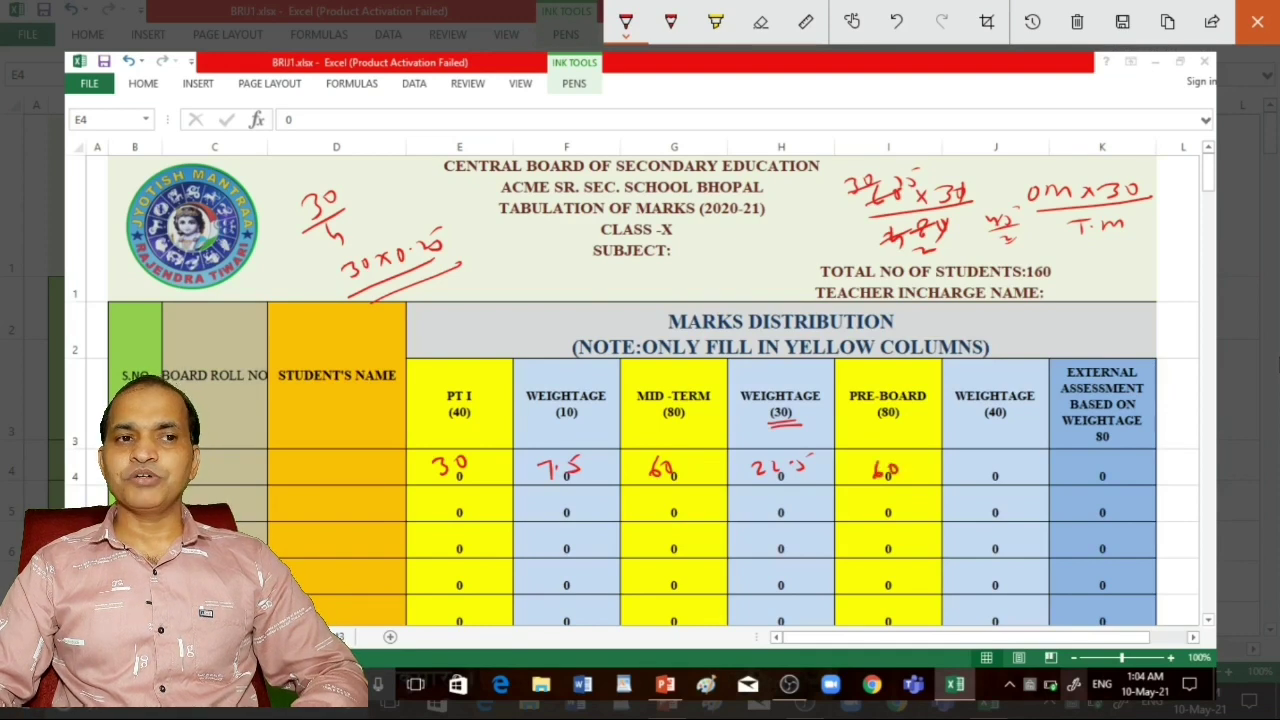
left_click_drag(983, 422, 994, 431)
left_click_drag(990, 424, 991, 435)
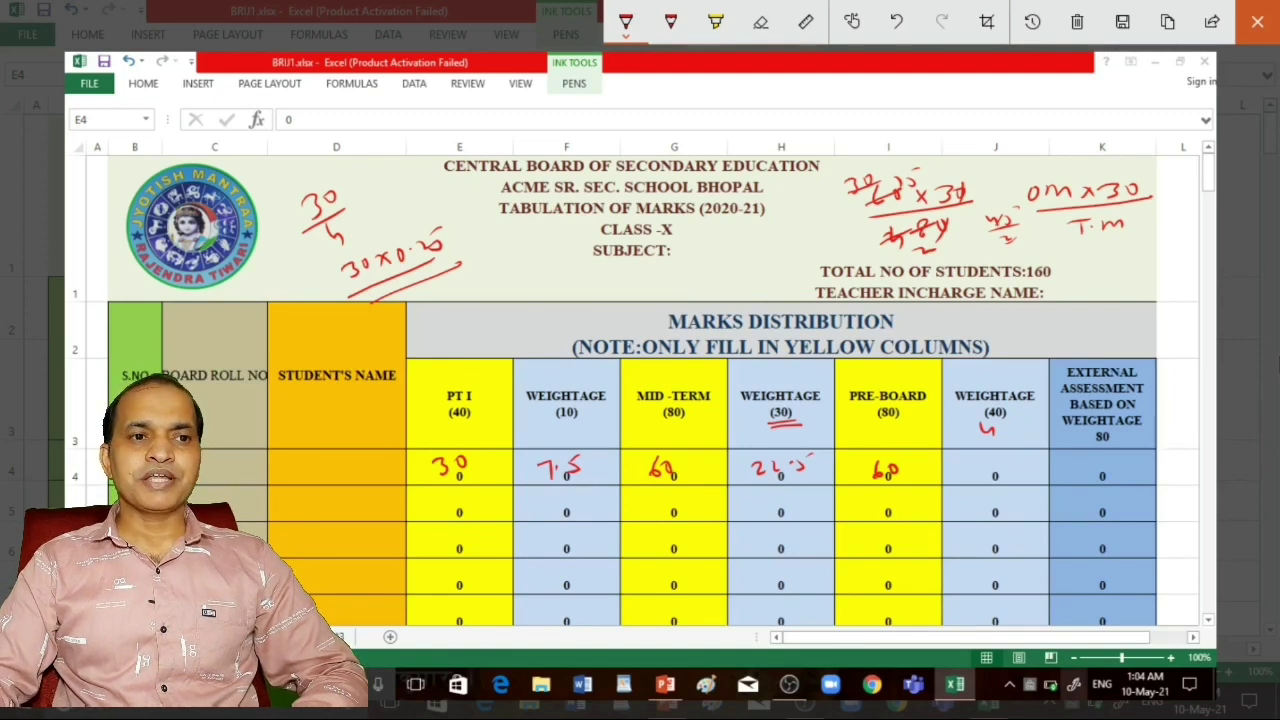
Step: Handwrite and simplify 60 × 40 over 80, and write the result in the first student's Weightage (40) cell
mouse_move(501, 256)
left_mouse_down()
mouse_move(504, 275)
mouse_move(515, 259)
mouse_move(534, 270)
mouse_move(523, 268)
mouse_move(565, 253)
left_mouse_up()
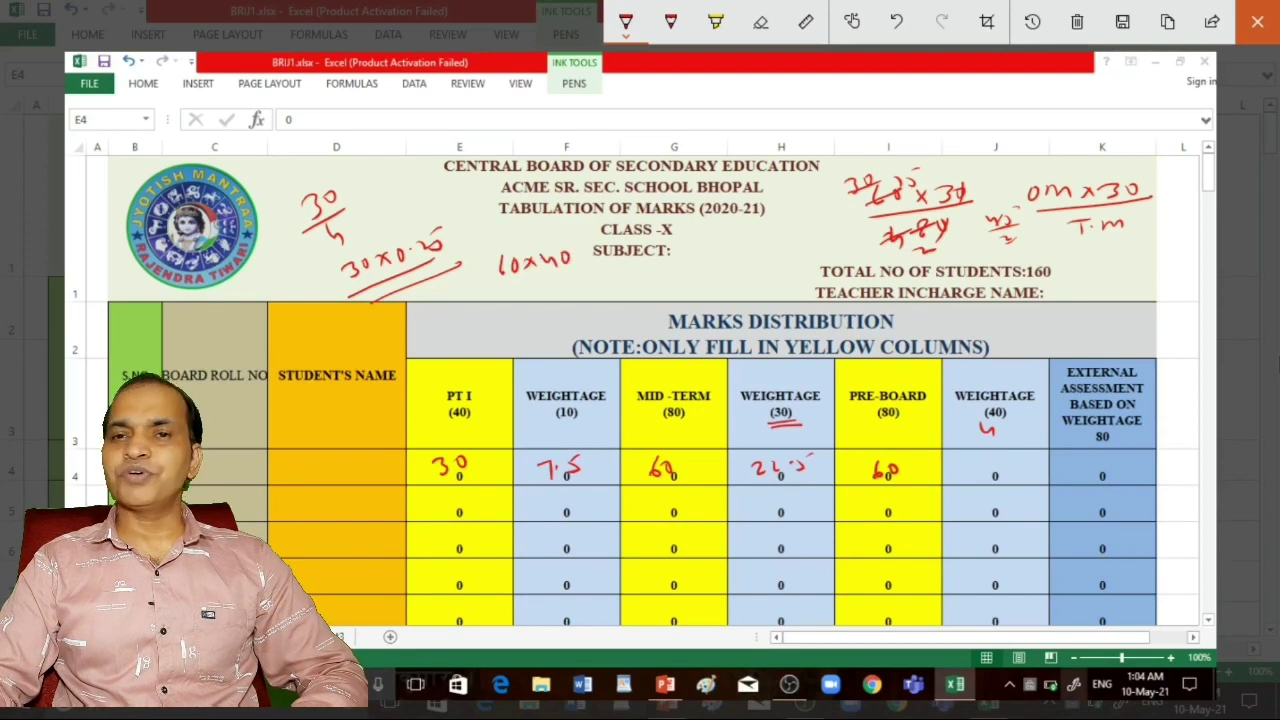
mouse_move(505, 290)
left_mouse_down()
mouse_move(578, 266)
mouse_move(552, 297)
mouse_move(561, 285)
left_mouse_up()
mouse_move(578, 285)
left_mouse_down()
mouse_move(571, 295)
mouse_move(576, 263)
mouse_move(579, 293)
mouse_move(561, 263)
left_mouse_up()
mouse_move(557, 294)
left_mouse_down()
mouse_move(618, 292)
mouse_move(608, 301)
left_mouse_up()
mouse_move(494, 287)
left_mouse_down()
mouse_move(532, 266)
mouse_move(514, 246)
left_mouse_up()
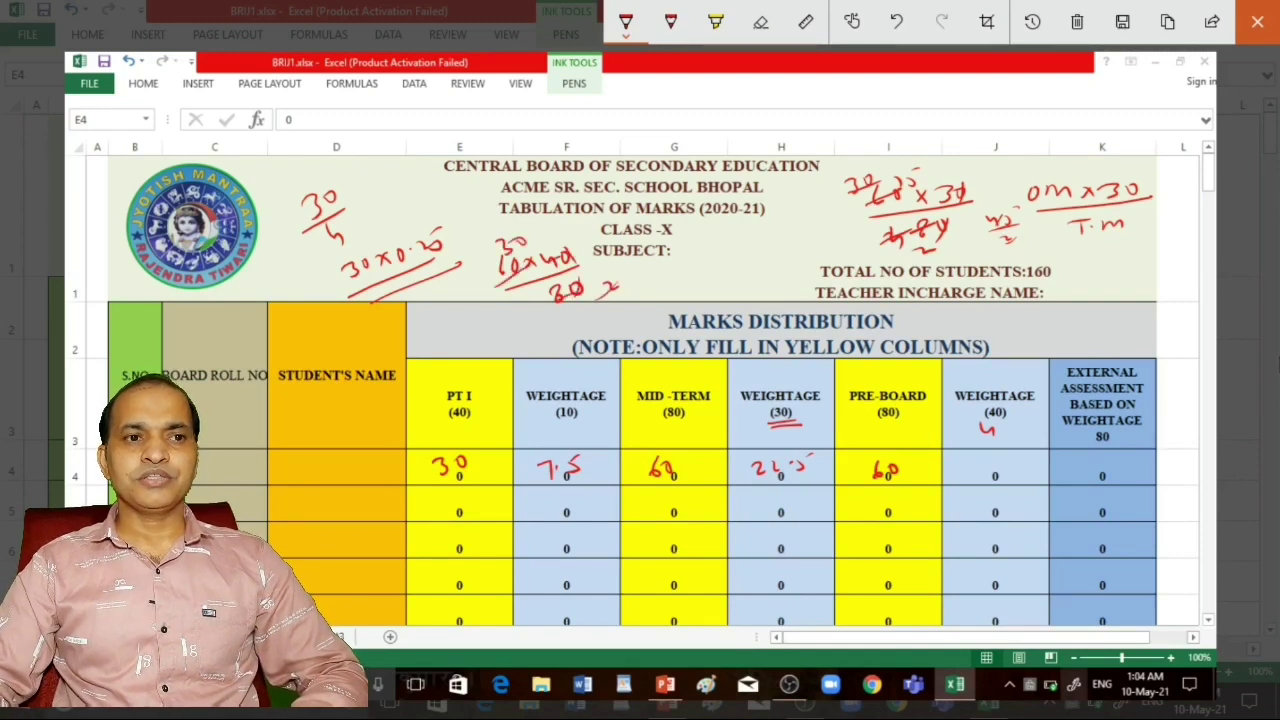
mouse_move(969, 464)
left_mouse_down()
mouse_move(983, 461)
mouse_move(972, 480)
left_mouse_up()
left_click_drag(1000, 462, 1001, 461)
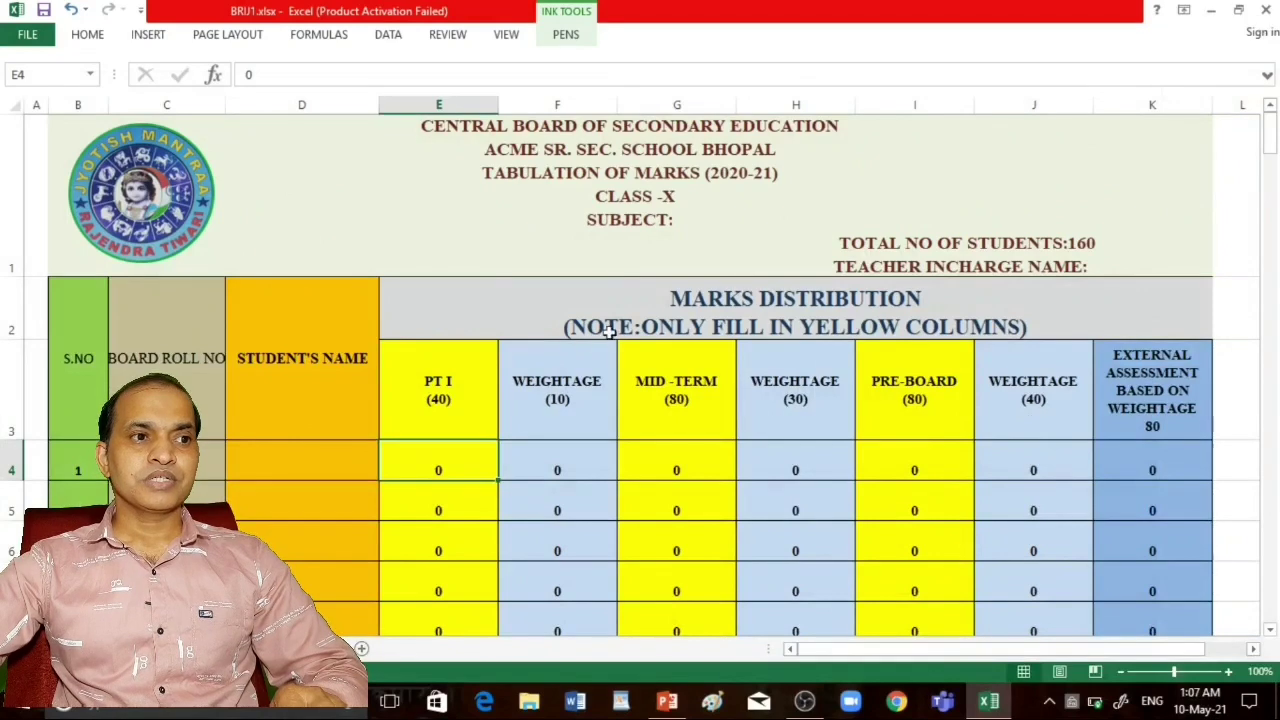
Step: Show cell F4's formula in a new screen sketch, circle it, handwrite E4 × 0.25, and mark the PT I column
left_click(562, 469)
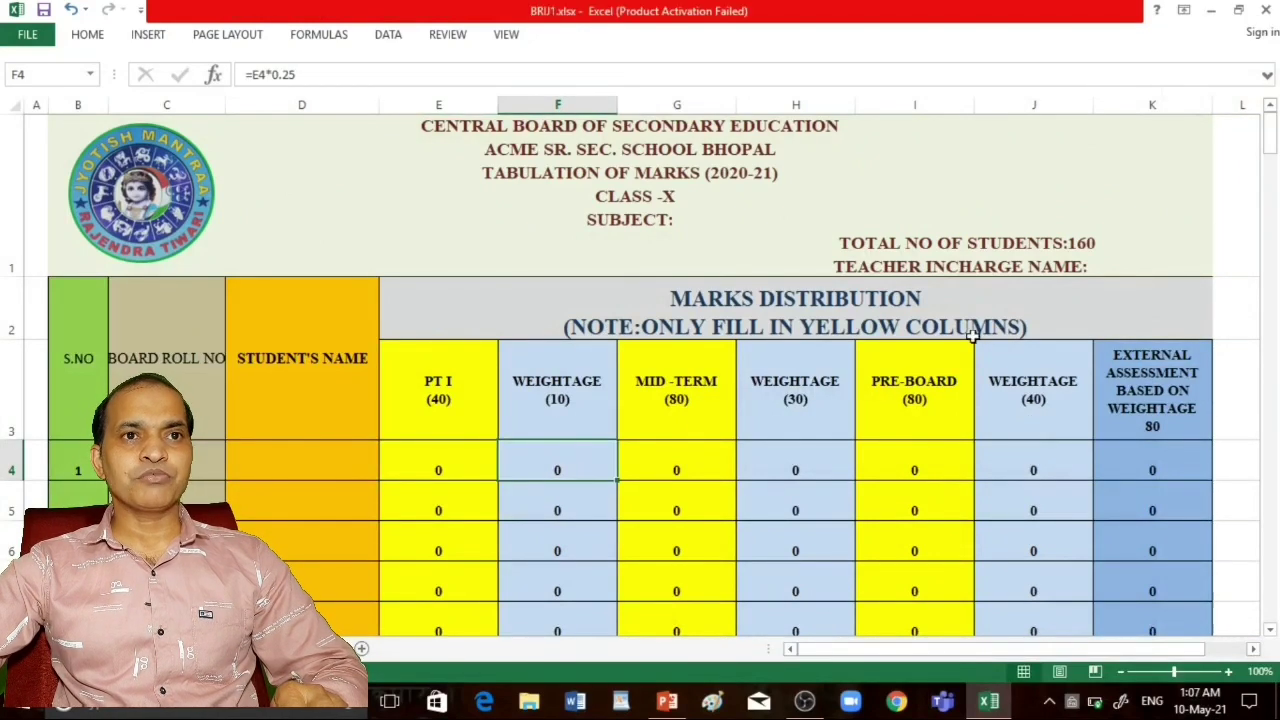
key("super+w")
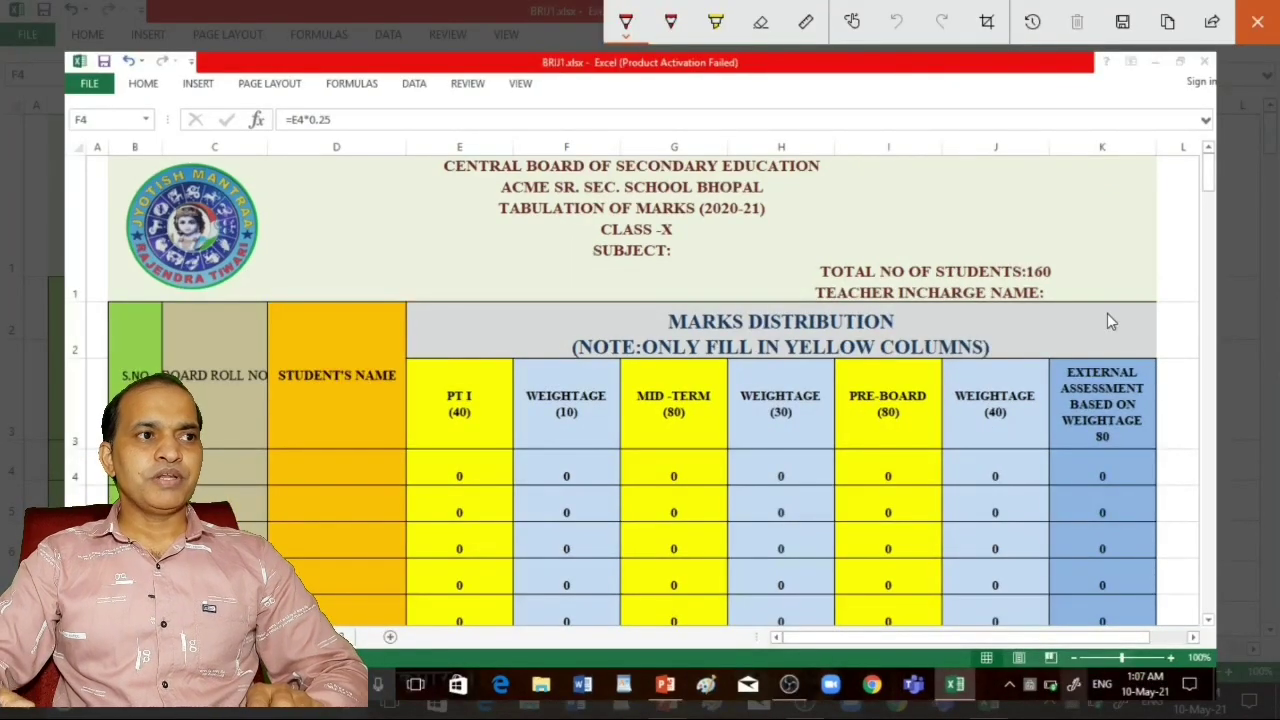
mouse_move(283, 105)
left_mouse_down()
mouse_move(345, 157)
mouse_move(300, 96)
mouse_move(282, 104)
left_mouse_up()
mouse_move(296, 204)
left_mouse_down()
mouse_move(297, 228)
mouse_move(313, 211)
mouse_move(318, 230)
mouse_move(352, 215)
left_mouse_up()
mouse_move(353, 199)
left_mouse_down()
mouse_move(341, 216)
mouse_move(401, 201)
left_mouse_up()
left_click(383, 203)
mouse_move(403, 196)
left_mouse_down()
mouse_move(415, 199)
mouse_move(400, 200)
left_mouse_up()
left_click_drag(419, 182, 425, 177)
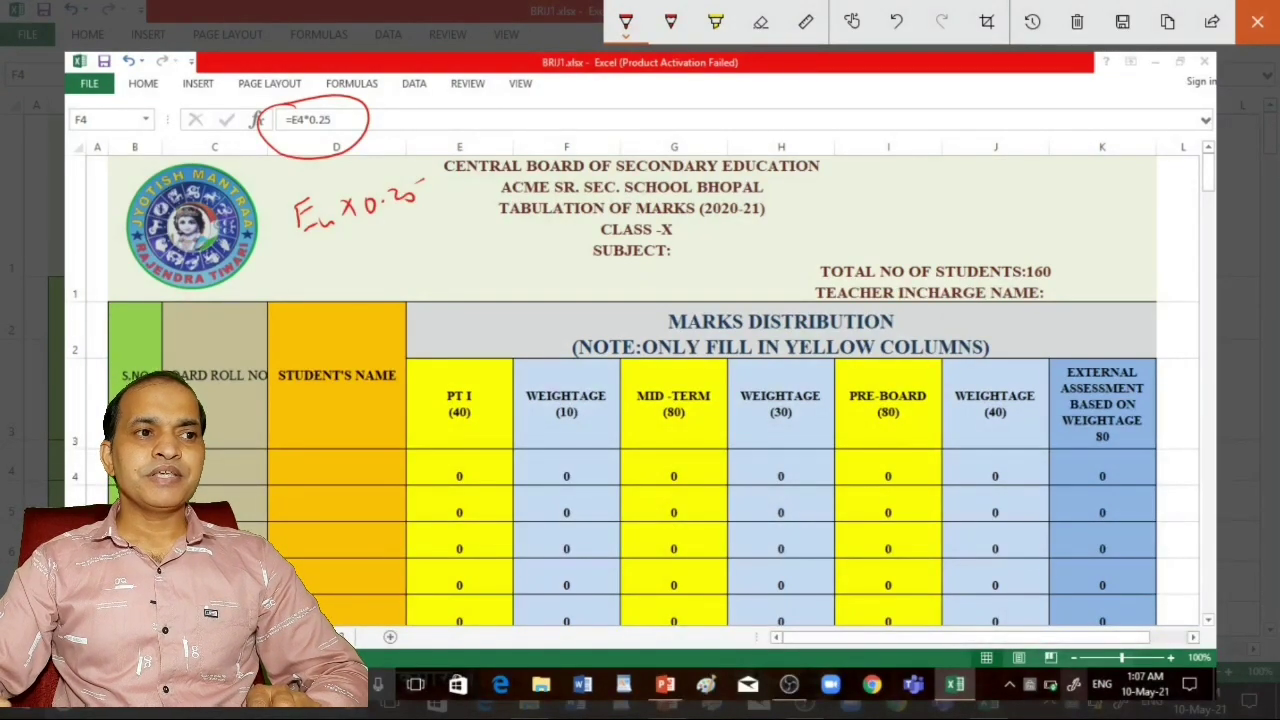
mouse_move(466, 379)
left_mouse_down()
mouse_move(496, 436)
mouse_move(445, 381)
left_mouse_up()
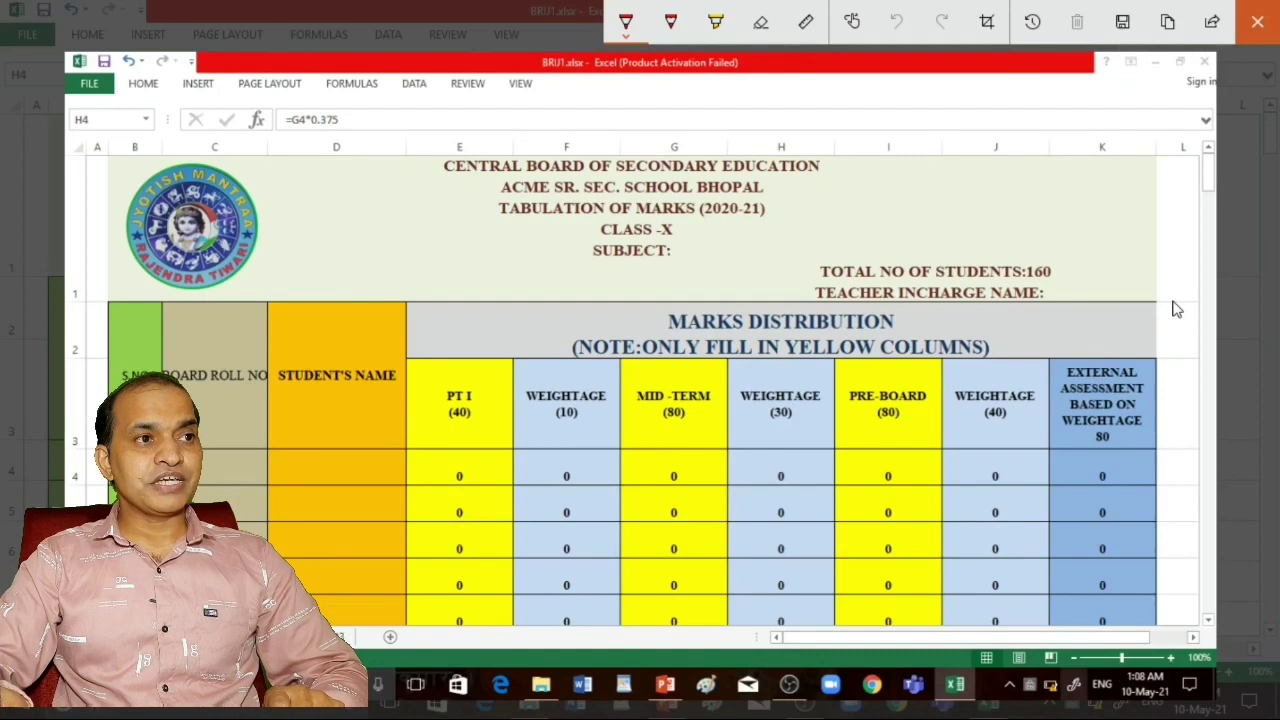
Step: Circle cell H4's formula, handwrite G4 × 0.375, and link the first Mid-Term mark to its column letter and row number
mouse_move(276, 102)
left_mouse_down()
mouse_move(322, 152)
mouse_move(285, 90)
left_mouse_up()
mouse_move(285, 200)
left_mouse_down()
mouse_move(308, 212)
mouse_move(426, 210)
left_mouse_up()
left_click_drag(424, 190, 442, 182)
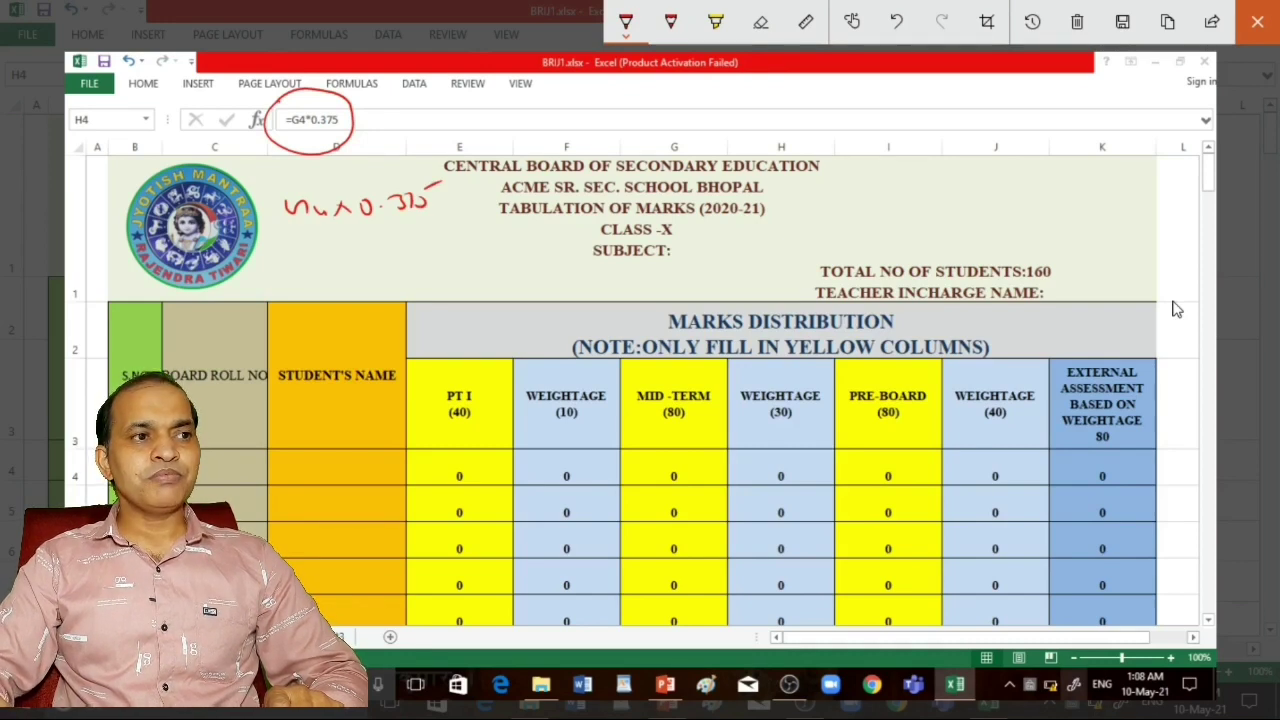
mouse_move(680, 426)
left_mouse_down()
mouse_move(670, 494)
mouse_move(692, 430)
mouse_move(678, 404)
mouse_move(670, 134)
mouse_move(698, 168)
mouse_move(660, 132)
left_mouse_up()
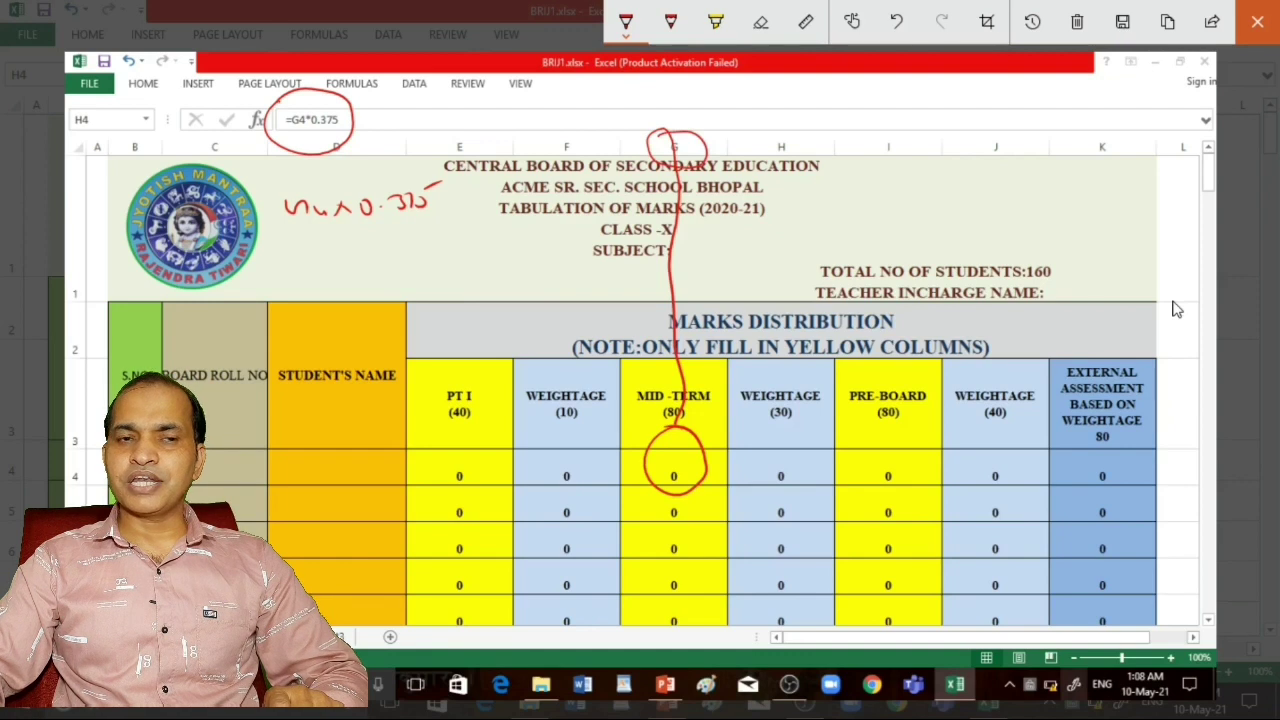
left_click_drag(636, 472, 265, 494)
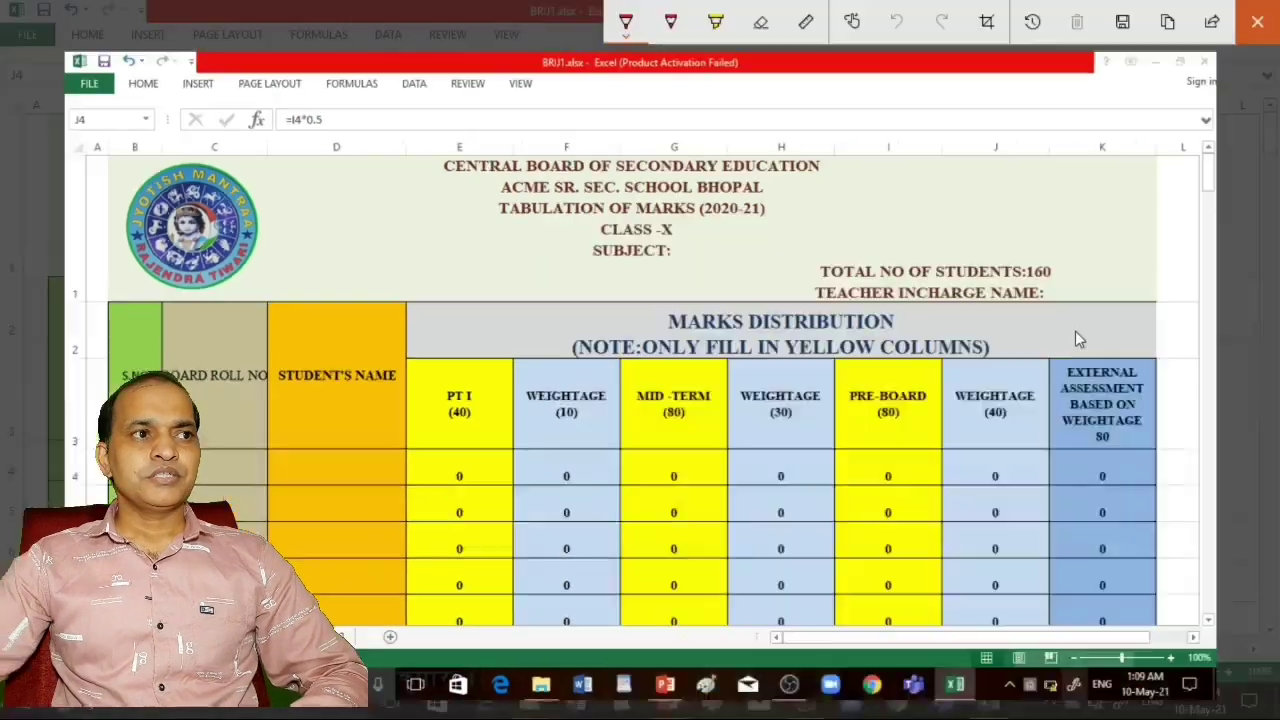
Step: Circle cell J4's formula and link the first Pre-Board mark to its column letter and row number
mouse_move(300, 103)
left_mouse_down()
mouse_move(262, 128)
mouse_move(322, 102)
left_mouse_up()
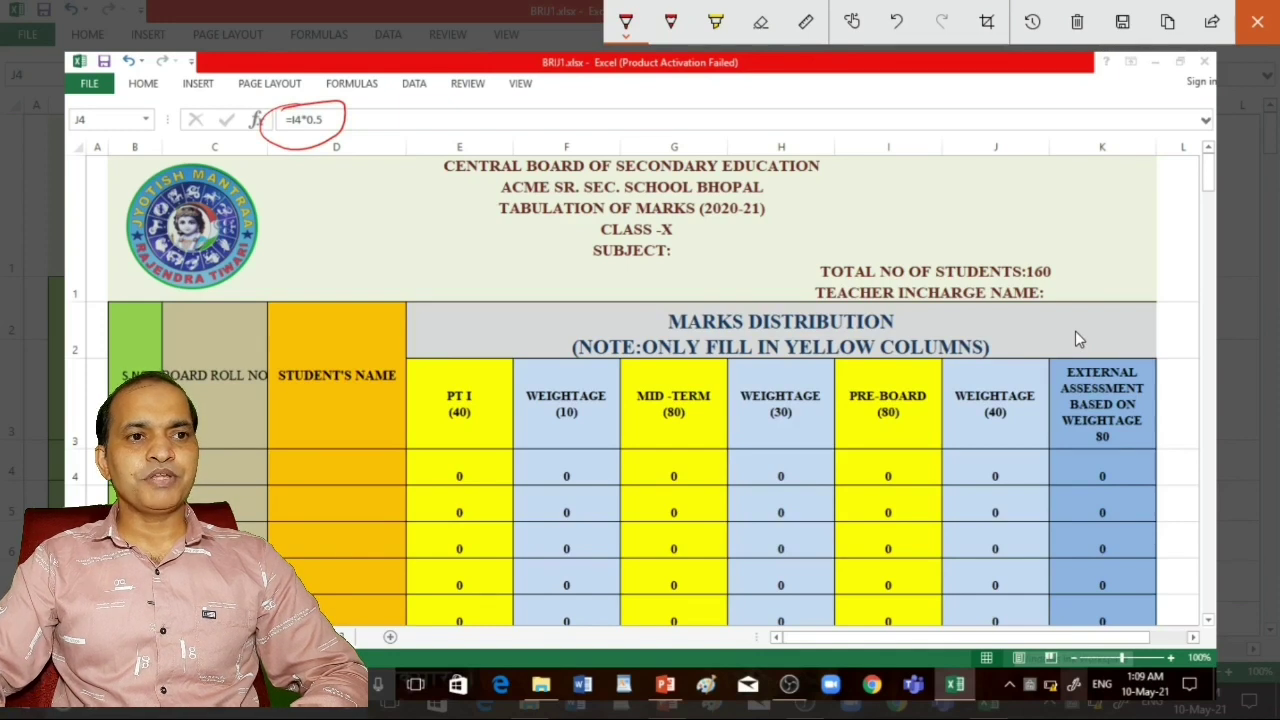
mouse_move(878, 388)
left_mouse_down()
mouse_move(906, 152)
mouse_move(874, 128)
mouse_move(893, 162)
left_mouse_up()
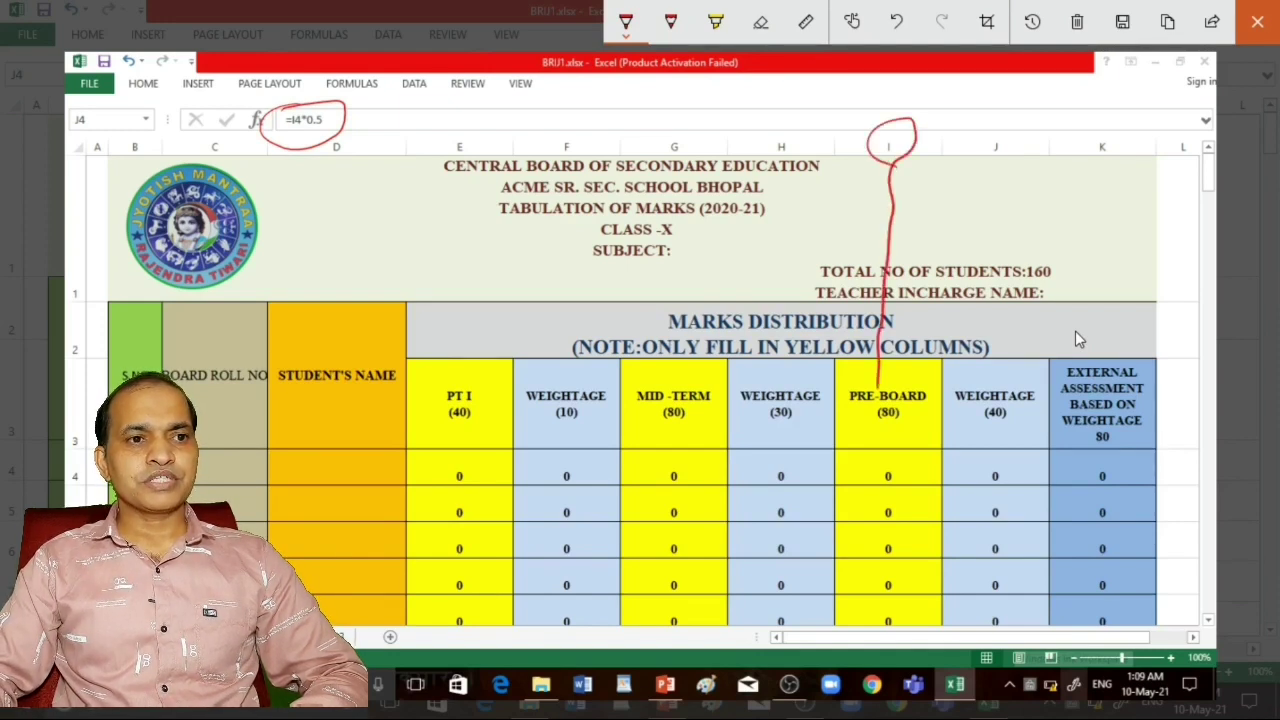
left_click_drag(858, 473, 200, 490)
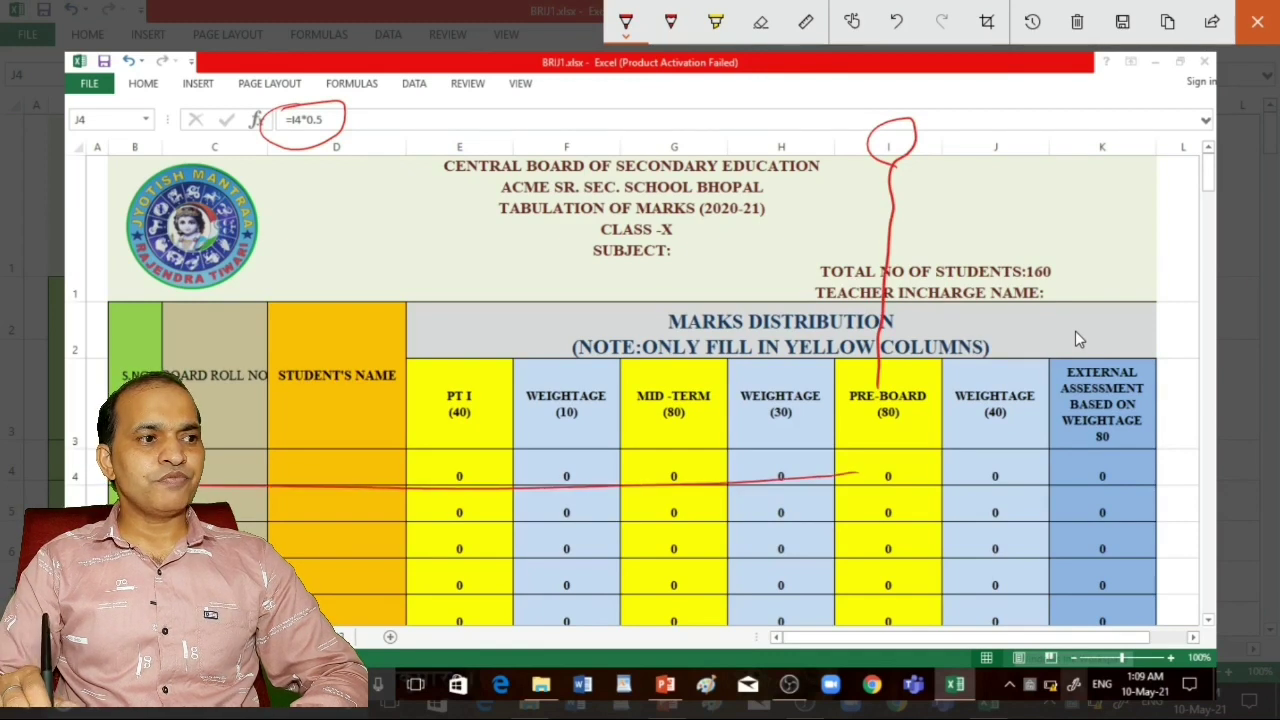
Step: Handwrite I4 × 0.5 beside the school logo, underline it twice, and close the screen sketch
mouse_move(286, 230)
left_mouse_down()
mouse_move(298, 250)
mouse_move(330, 228)
left_mouse_up()
mouse_move(366, 222)
left_mouse_down()
mouse_move(358, 238)
mouse_move(388, 230)
left_mouse_up()
left_click_drag(312, 252, 402, 234)
left_click_drag(356, 286, 442, 246)
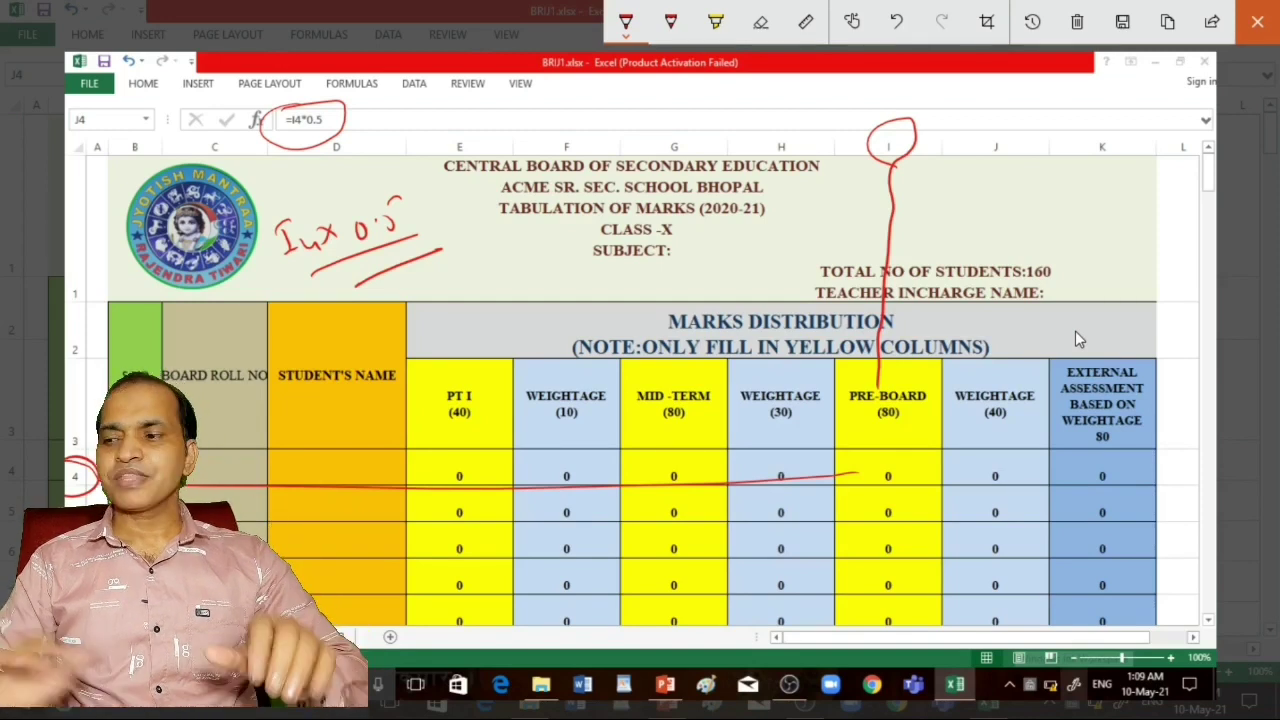
left_click(1275, 29)
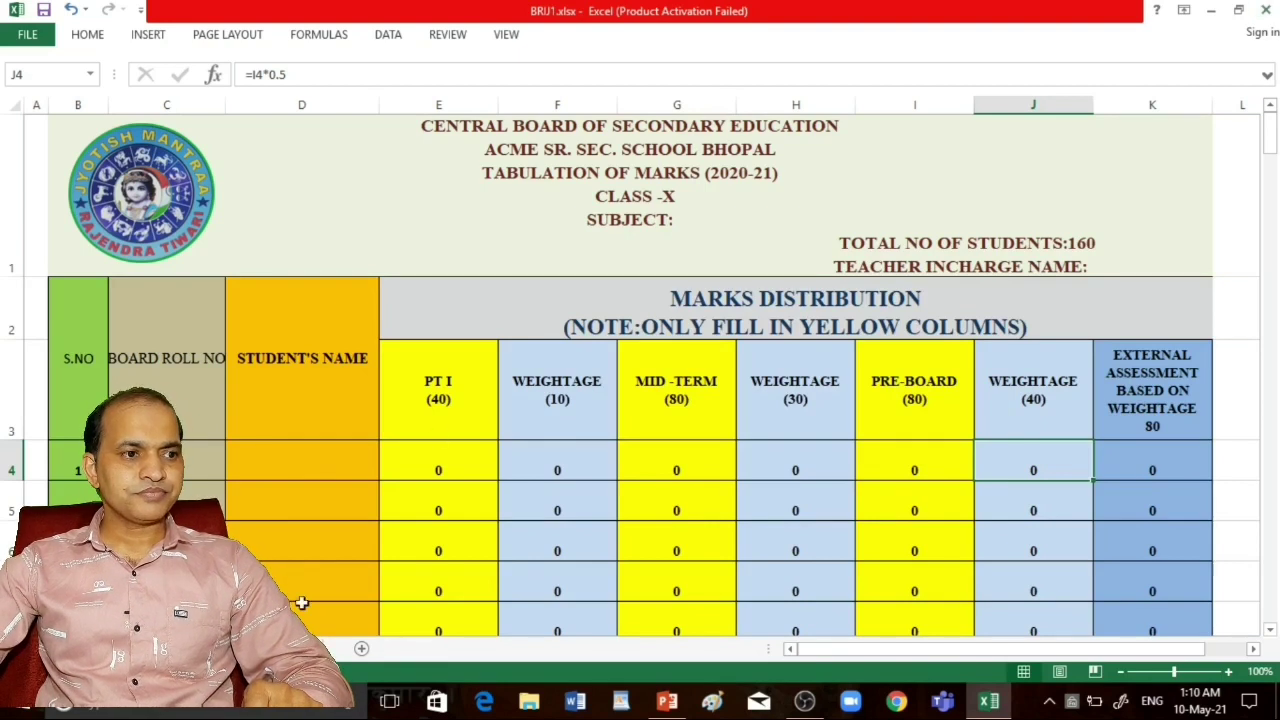
Step: Show the final consolidated sheet in a screen sketch and circle the English, Hindi, Maths, Science and So.Science headings
key("ctrl+Page_Down")
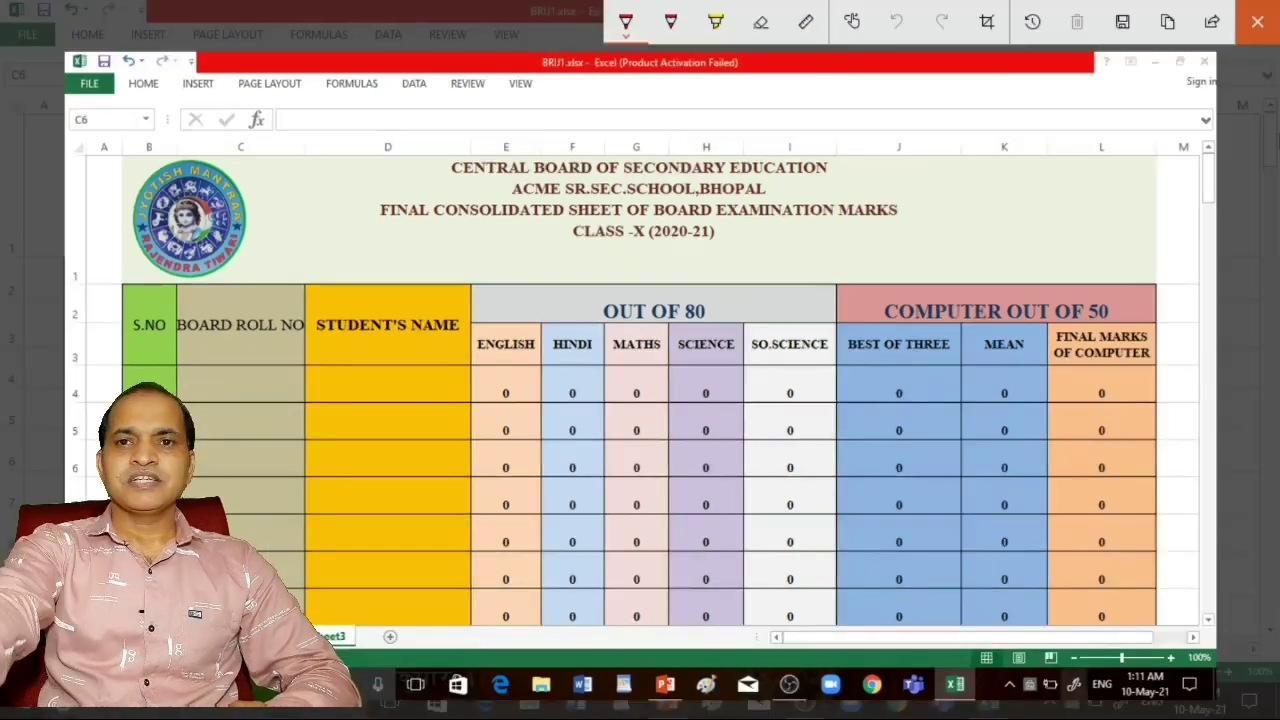
key("super+shift+s")
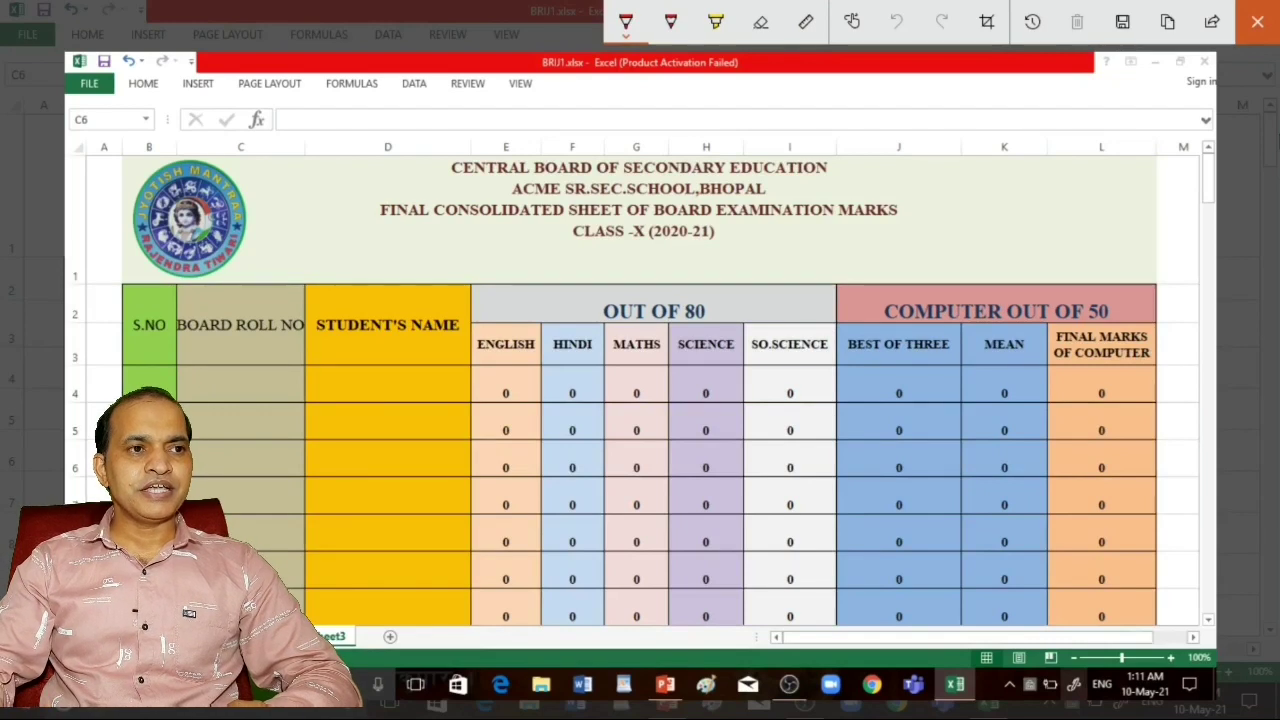
left_click_drag(520, 323, 826, 330)
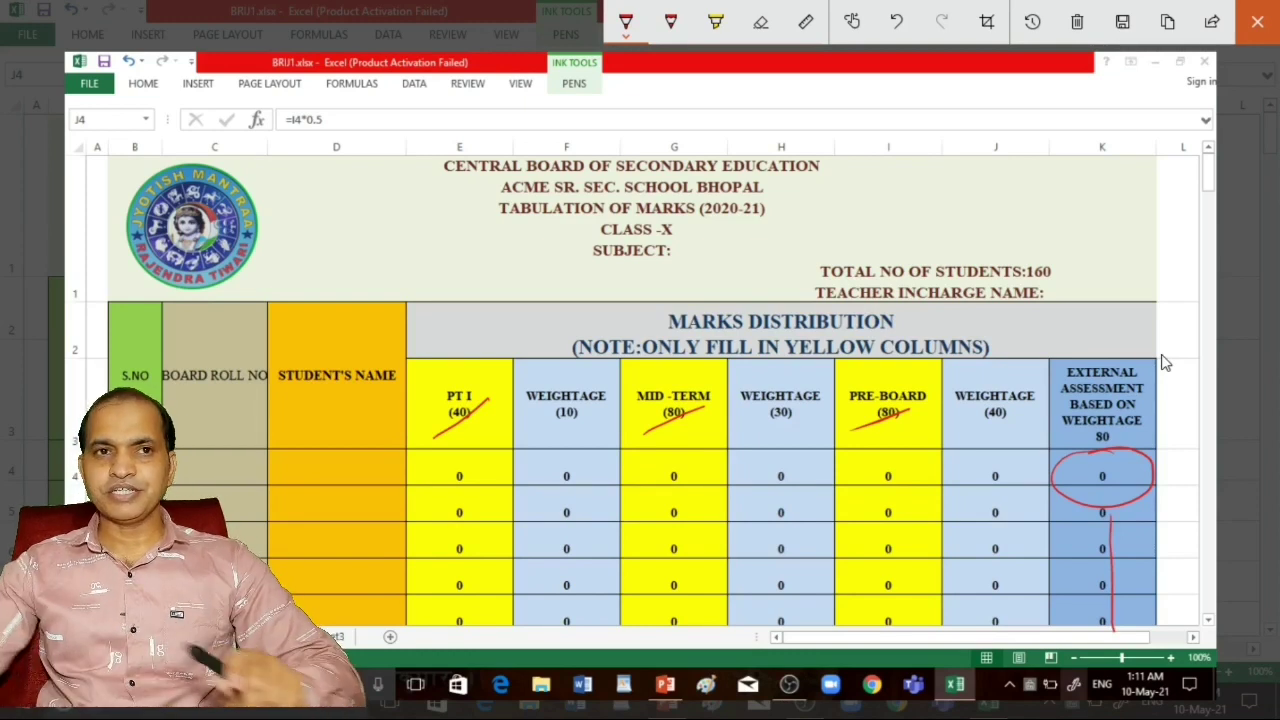
left_click(1258, 24)
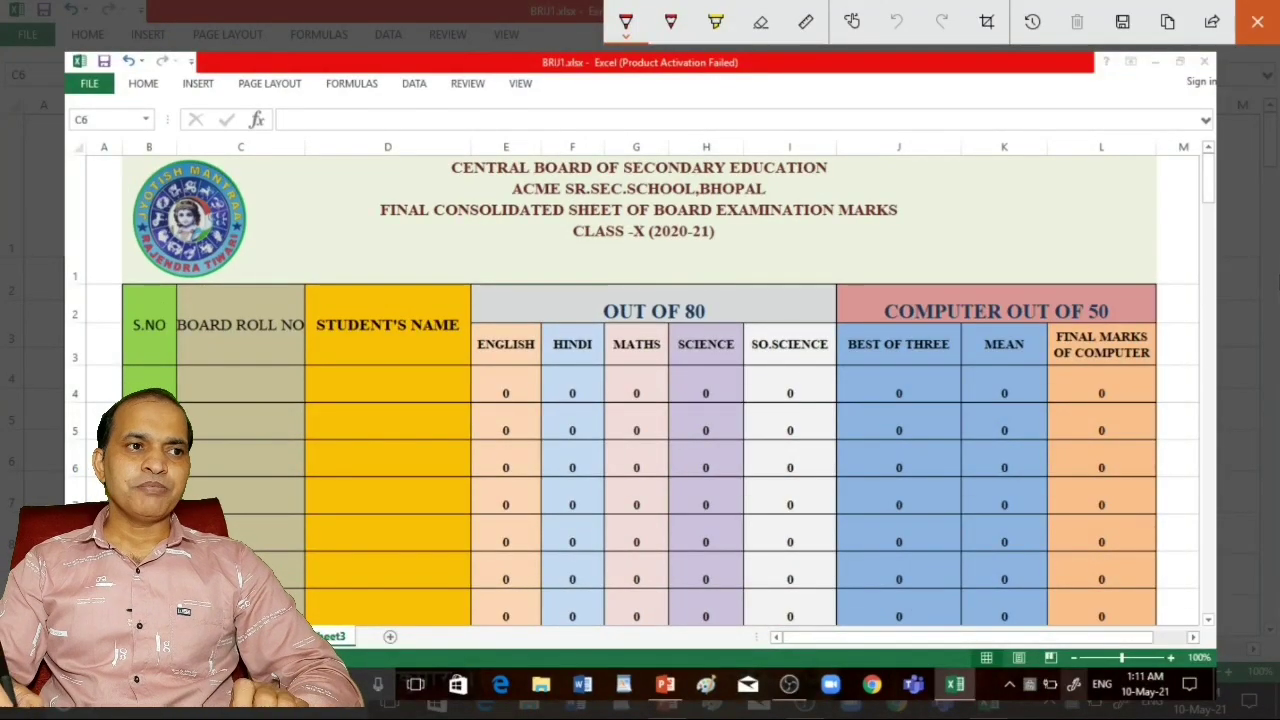
mouse_move(525, 328)
left_mouse_down()
mouse_move(533, 352)
mouse_move(506, 322)
left_mouse_up()
mouse_move(594, 336)
left_mouse_down()
mouse_move(582, 330)
mouse_move(612, 326)
left_mouse_up()
left_click_drag(700, 326, 686, 328)
left_click_drag(784, 328, 762, 326)
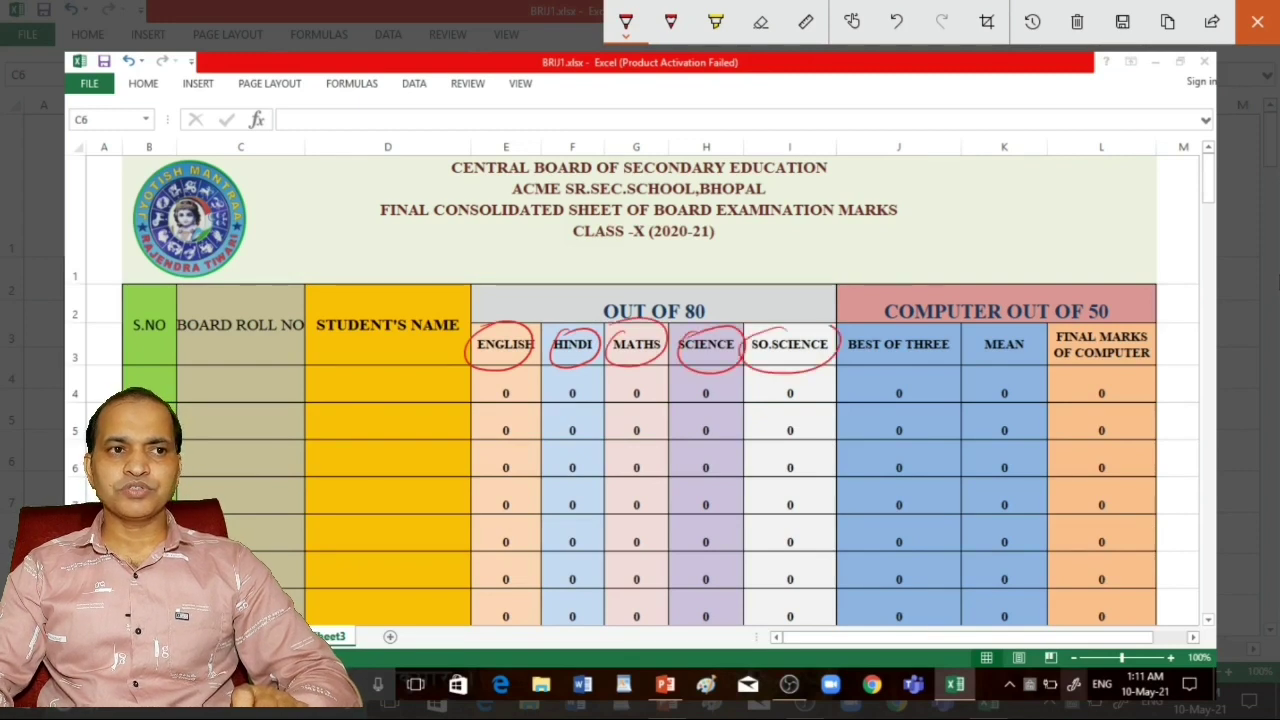
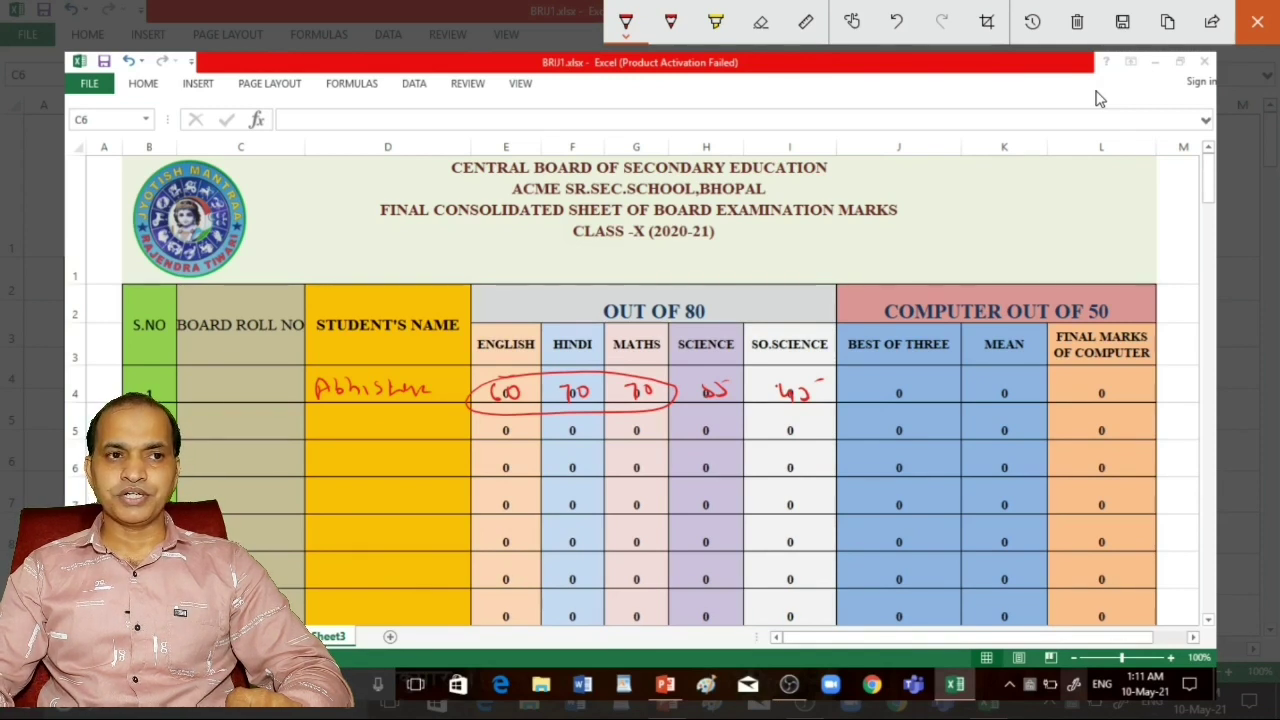
Step: Handwrite 200 as the first student's Best of Three, tick the Mean heading, and write 200 over 3 = 66.6 beneath it
mouse_move(868, 383)
left_mouse_down()
mouse_move(883, 395)
mouse_move(903, 381)
left_mouse_up()
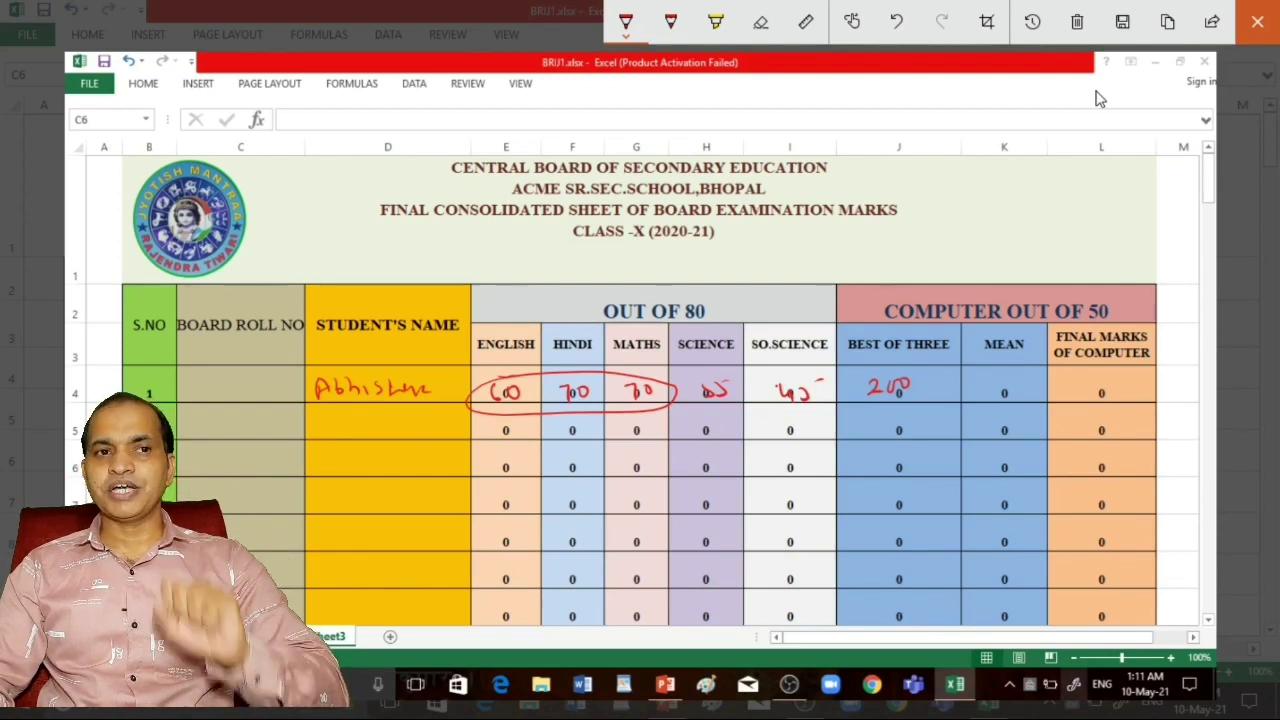
left_click_drag(984, 353, 1030, 343)
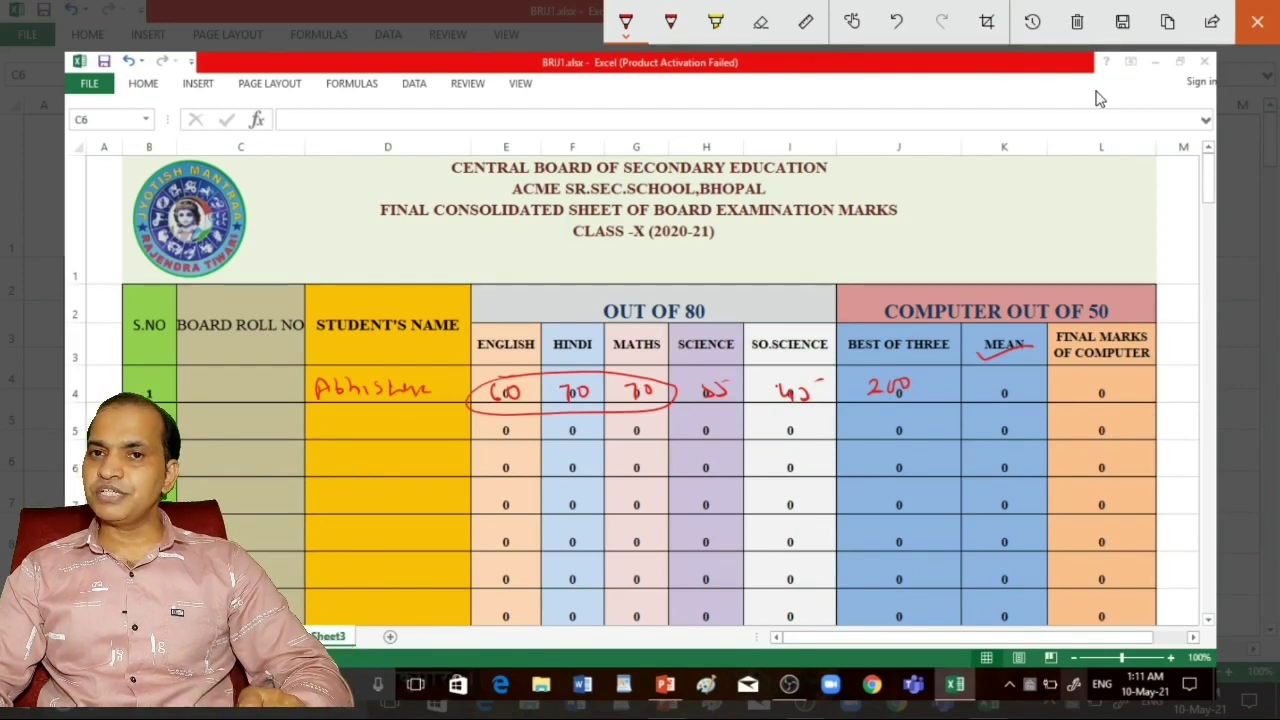
left_click_drag(966, 378, 992, 380)
left_click_drag(968, 393, 988, 403)
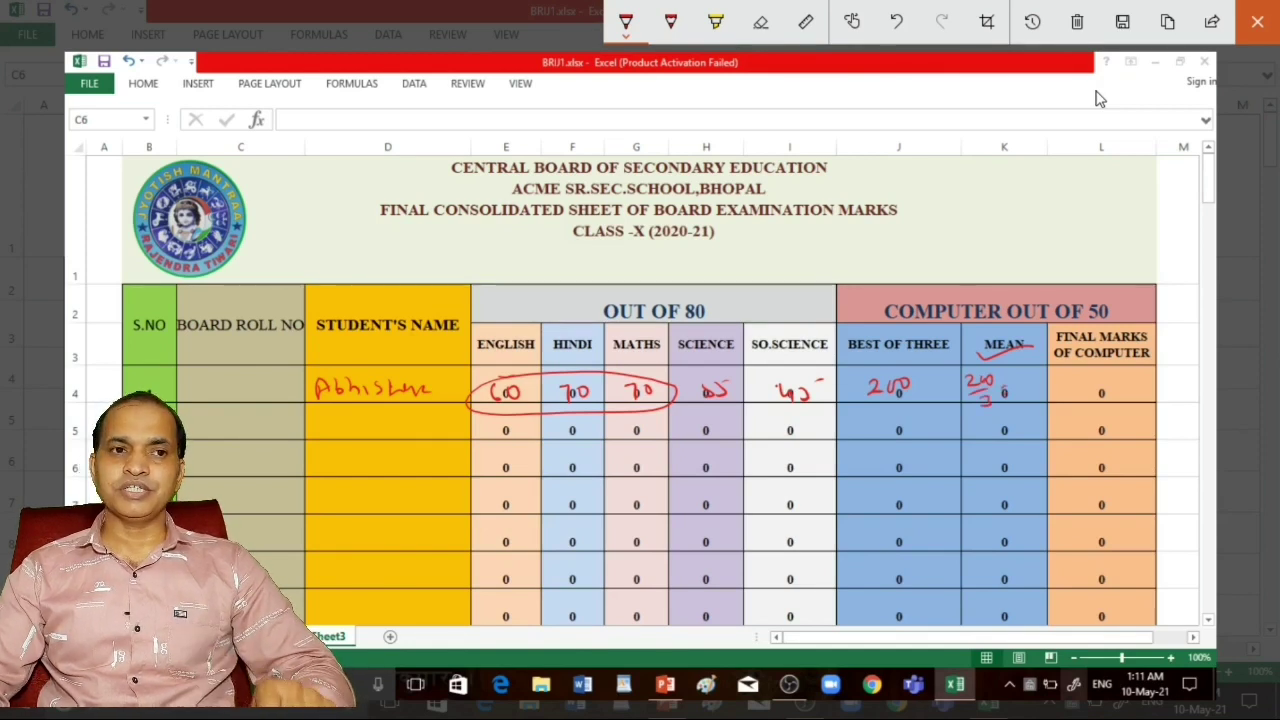
mouse_move(1020, 377)
left_mouse_down()
mouse_move(1017, 391)
mouse_move(1036, 390)
left_mouse_up()
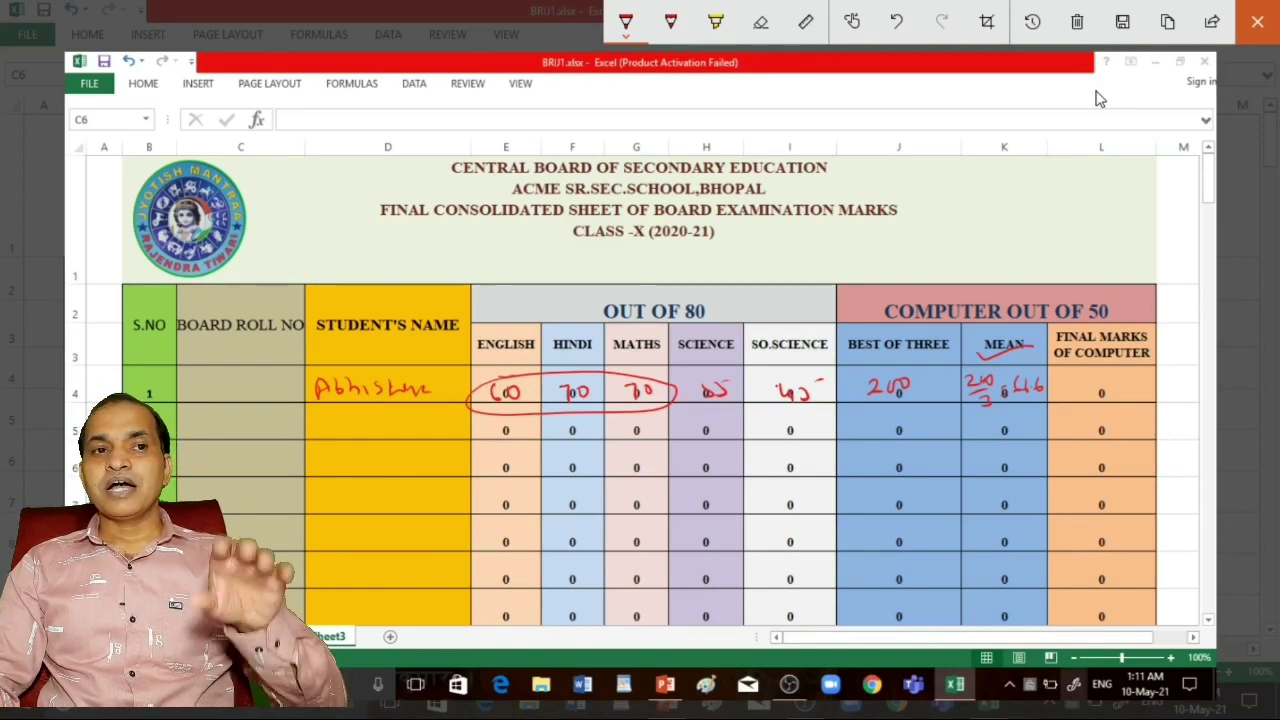
Step: Circle the Final Marks of Computer heading and handwrite the first student's calculation, 66.6 × 50 over 80, with its working below
mouse_move(1098, 314)
left_mouse_down()
mouse_move(1056, 328)
mouse_move(1116, 369)
mouse_move(1140, 320)
left_mouse_up()
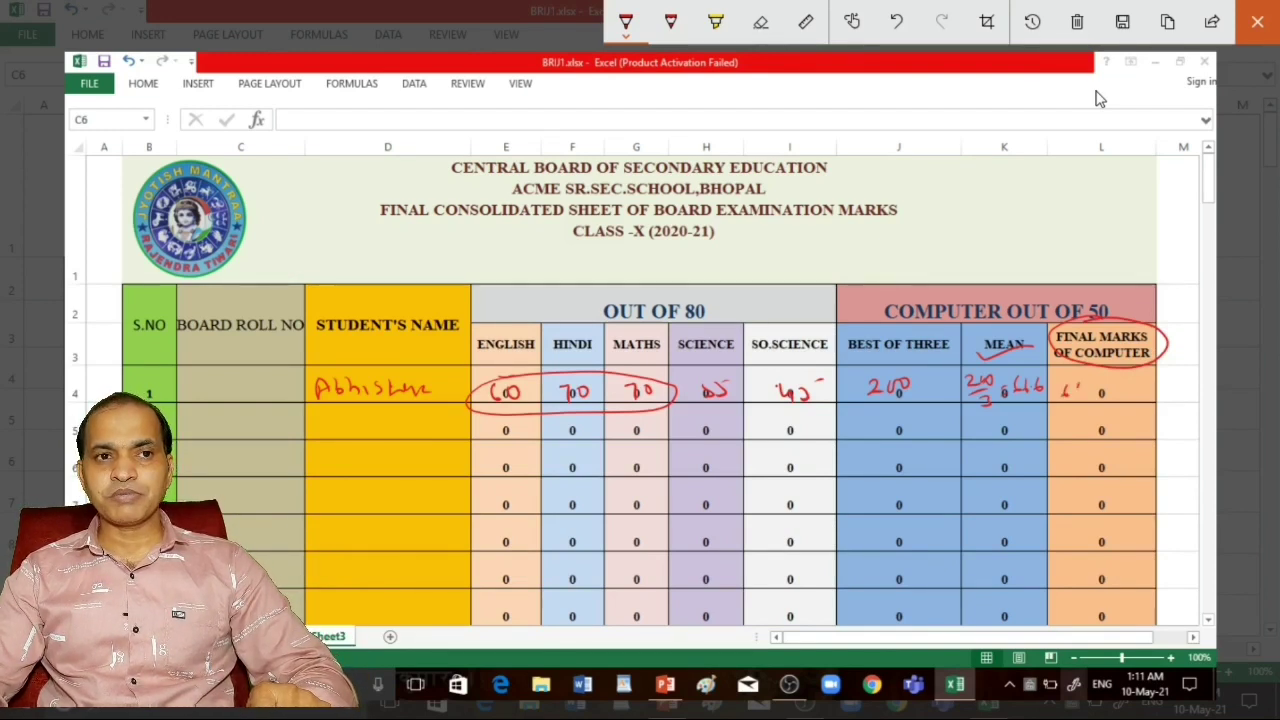
mouse_move(1096, 384)
left_mouse_down()
mouse_move(1094, 402)
mouse_move(1168, 399)
mouse_move(1142, 426)
mouse_move(1157, 415)
left_mouse_up()
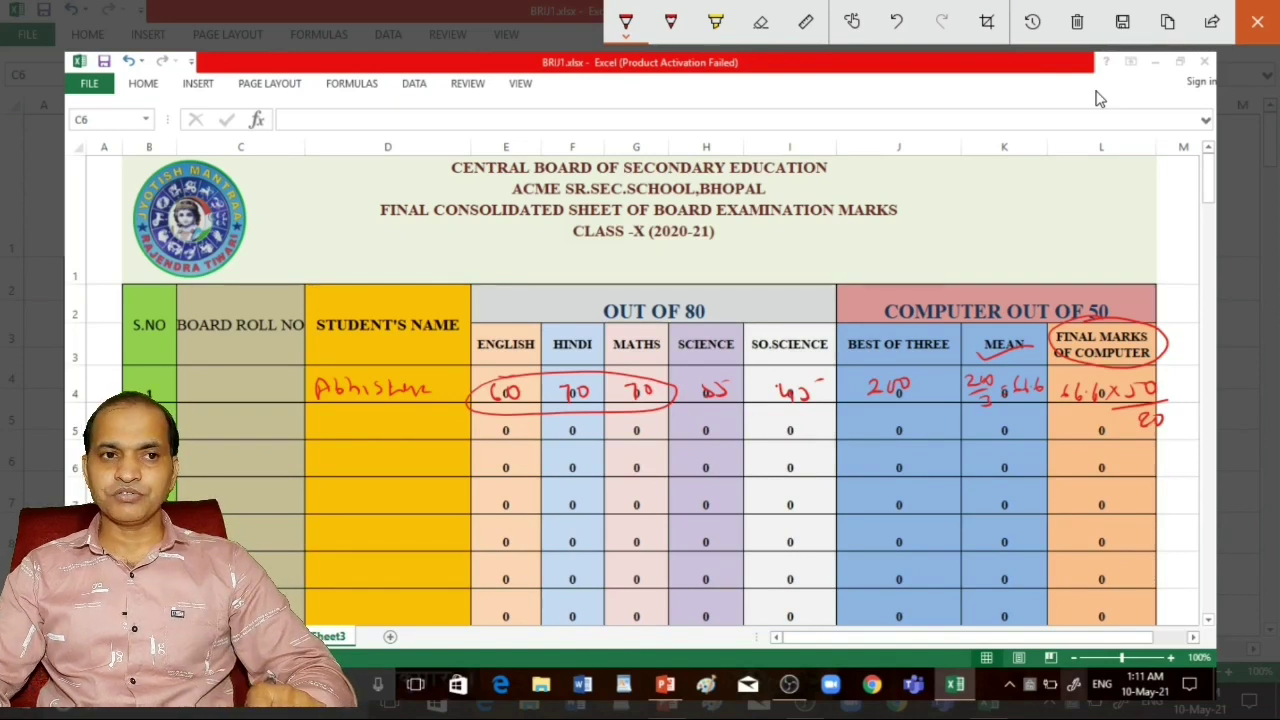
left_click_drag(1010, 477, 1030, 476)
left_click_drag(1010, 483, 1113, 482)
left_click(1130, 467)
mouse_move(1113, 467)
left_mouse_down()
mouse_move(1099, 482)
mouse_move(1152, 484)
mouse_move(1126, 498)
left_mouse_up()
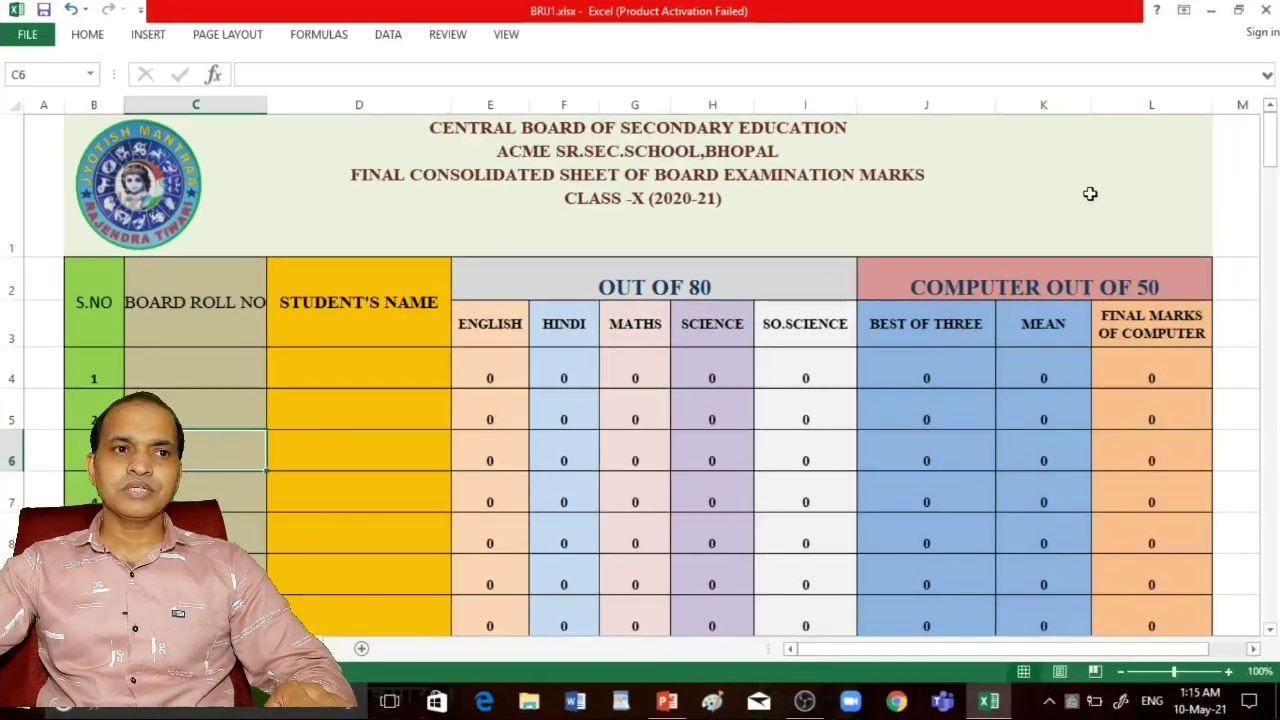
Step: Show cell J4's Best of Three formula in a new screen sketch and circle it
left_click(926, 374)
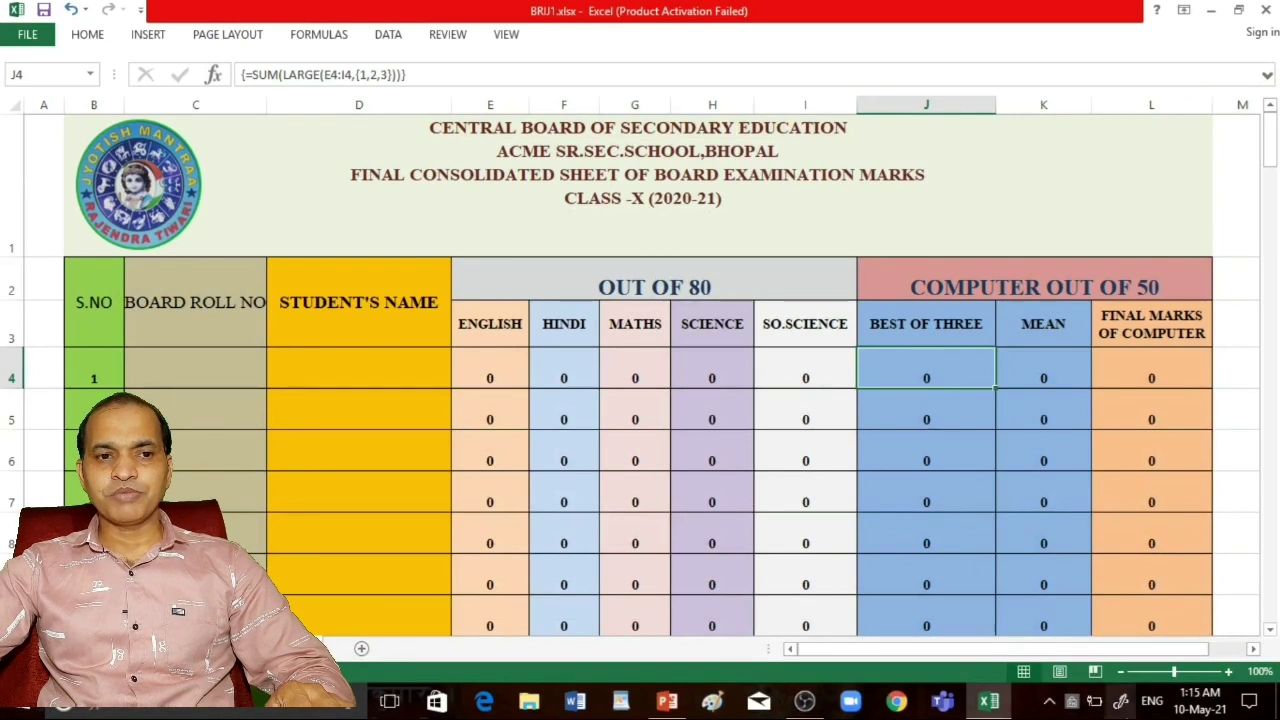
left_click(1121, 702)
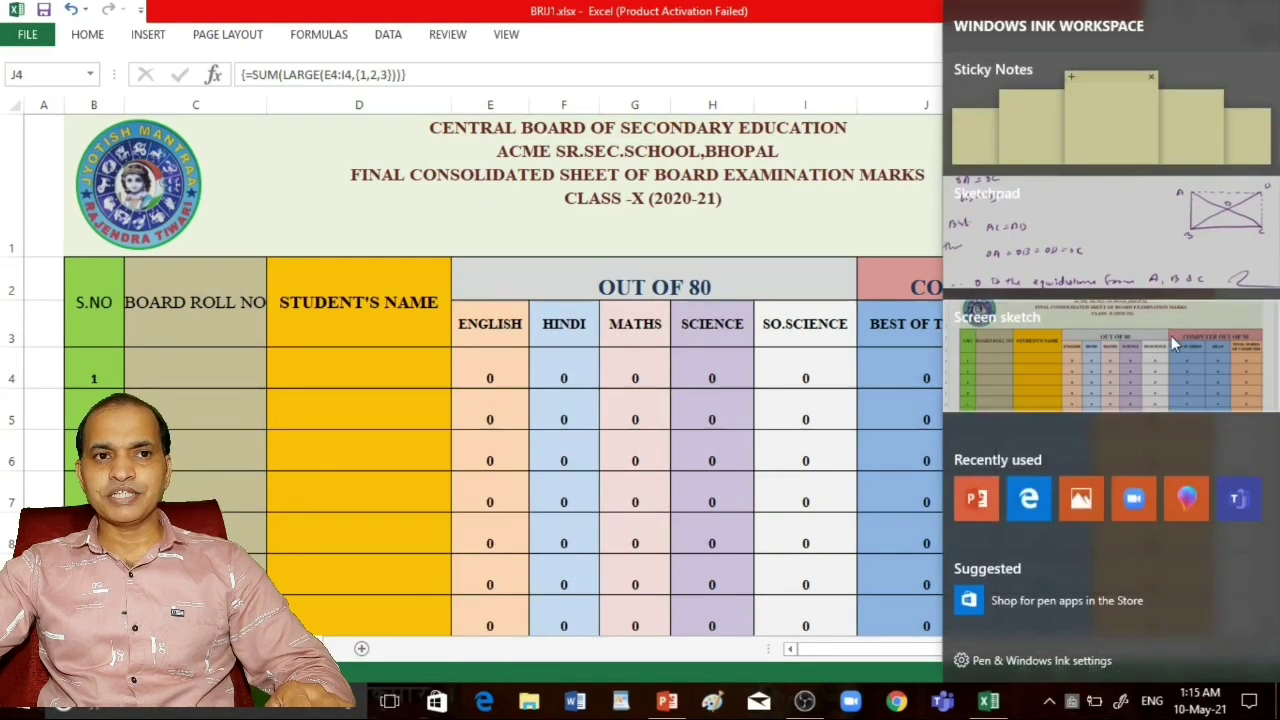
left_click(1171, 342)
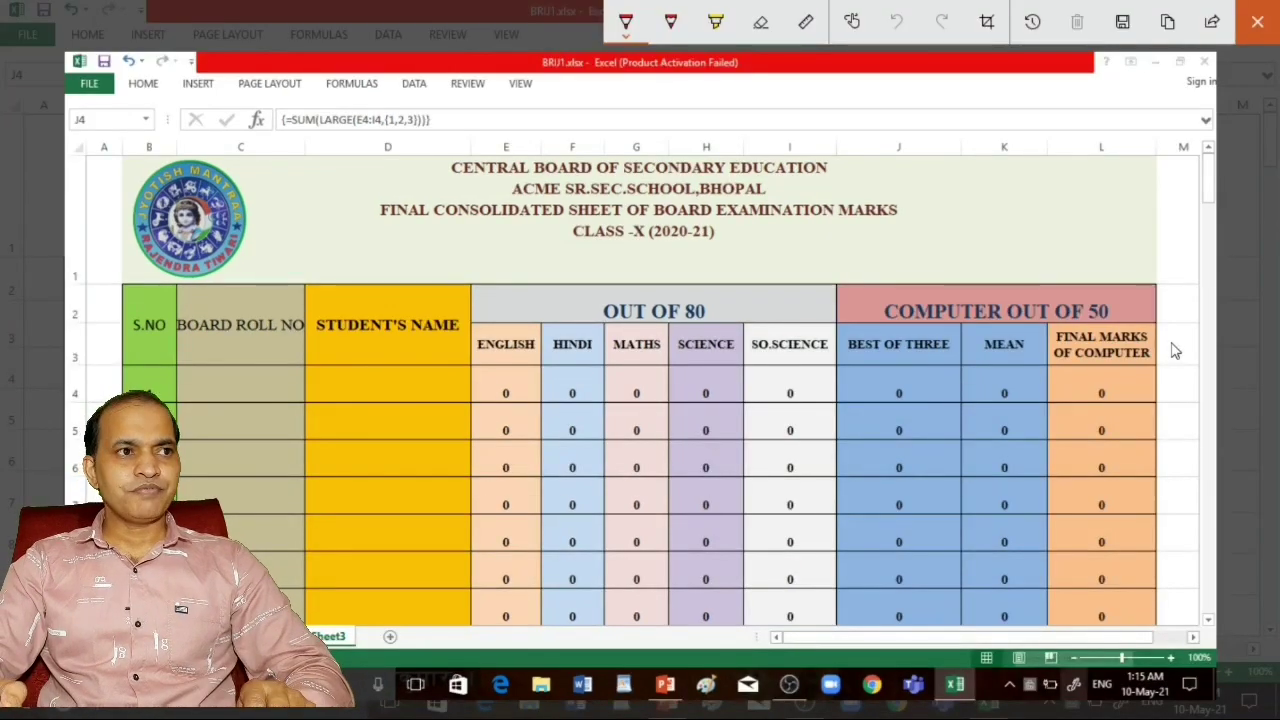
mouse_move(316, 103)
left_mouse_down()
mouse_move(266, 118)
mouse_move(336, 150)
mouse_move(450, 120)
mouse_move(326, 101)
left_mouse_up()
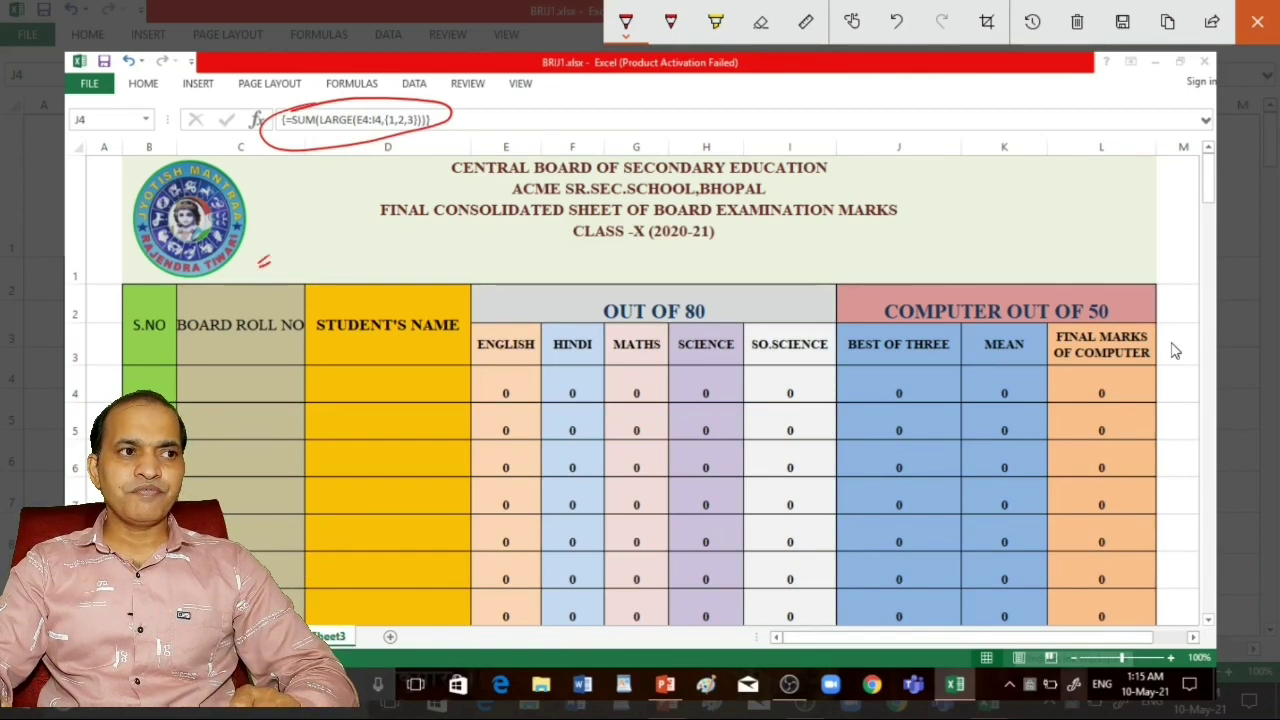
Step: Handwrite the formula =SUM(LARGE(E4:I4,{1,2,3})) below the sheet title and circle the first four Best of Three cells
mouse_move(288, 254)
left_mouse_down()
mouse_move(357, 256)
mouse_move(447, 229)
mouse_move(512, 240)
left_mouse_up()
left_click_drag(522, 223, 519, 244)
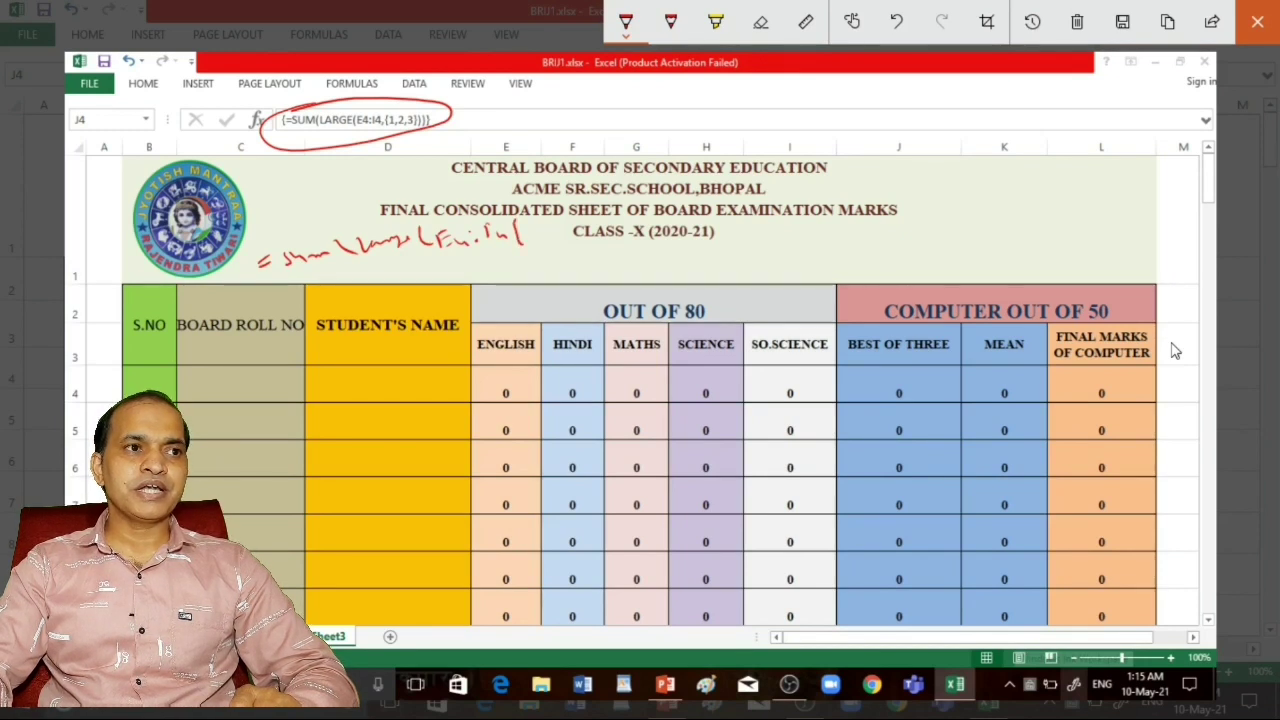
mouse_move(598, 218)
left_mouse_down()
mouse_move(597, 240)
mouse_move(622, 230)
mouse_move(617, 244)
left_mouse_up()
mouse_move(634, 216)
left_mouse_down()
mouse_move(635, 240)
mouse_move(660, 240)
mouse_move(668, 271)
left_mouse_up()
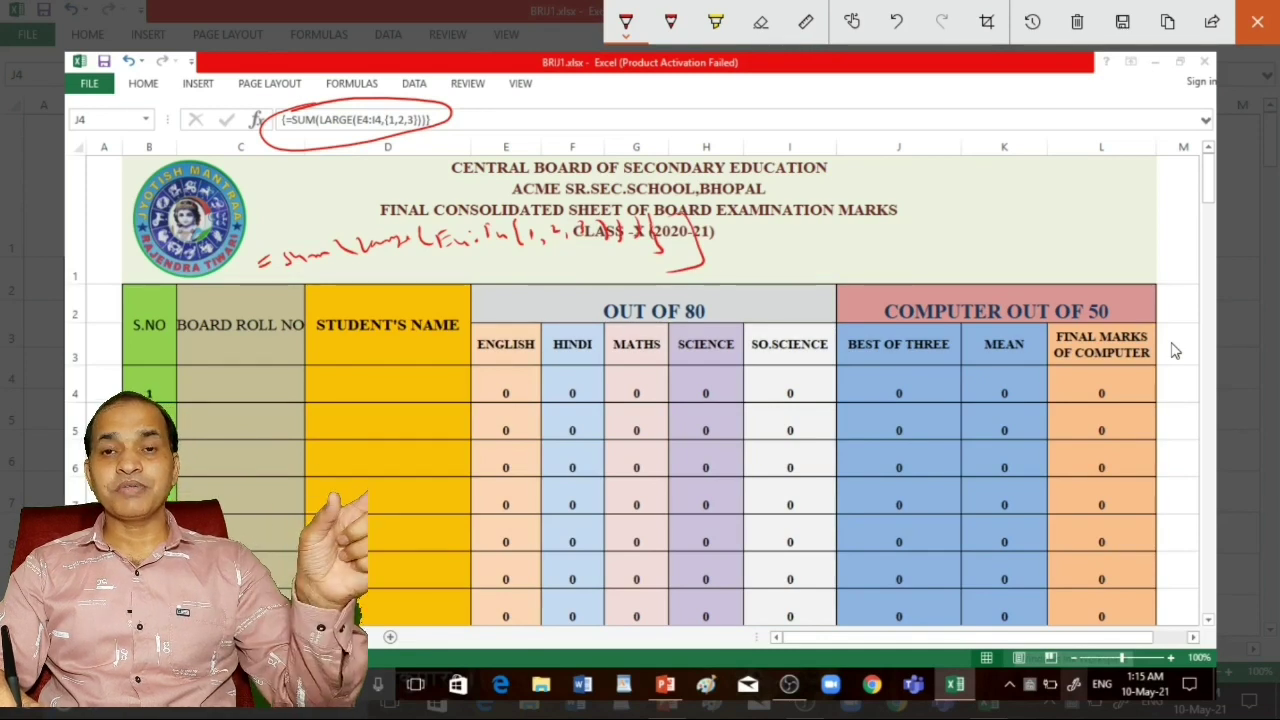
mouse_move(878, 370)
left_mouse_down()
mouse_move(842, 450)
mouse_move(950, 400)
mouse_move(868, 374)
left_mouse_up()
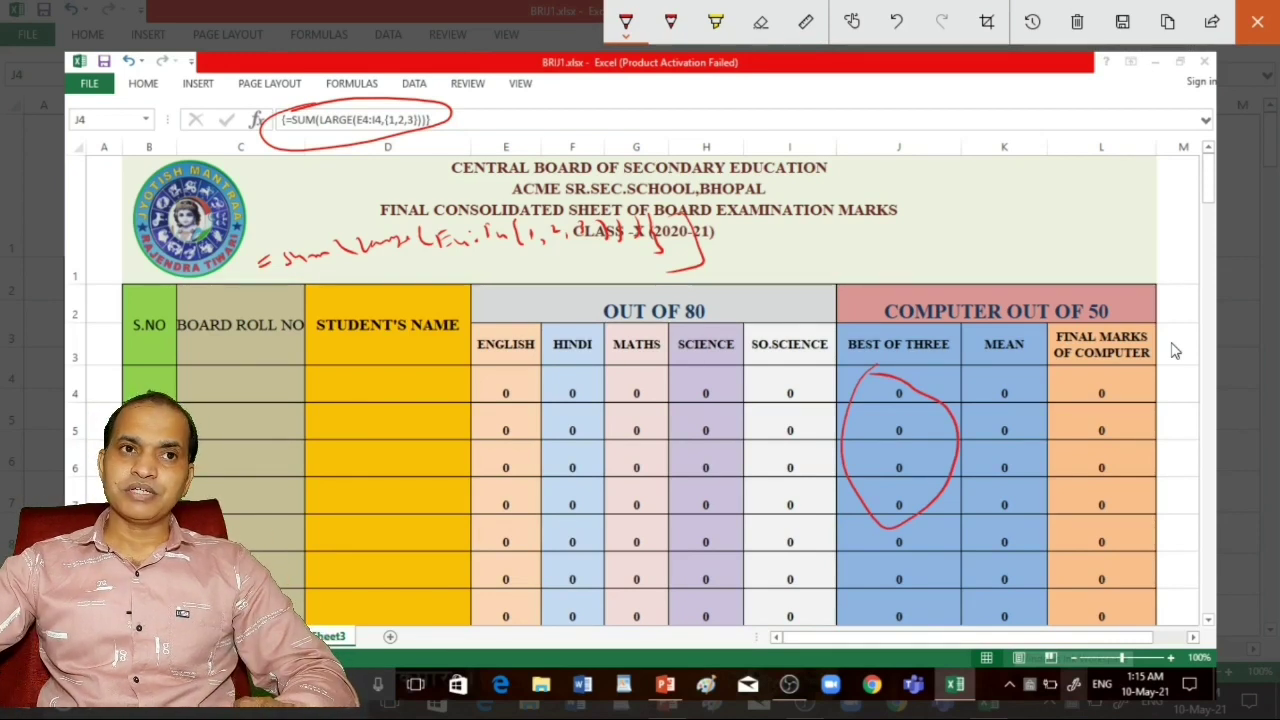
Step: Show cell K4's Mean formula in a new screen sketch, circle the Final Marks of Computer heading, and handwrite beneath it
left_click(1273, 35)
left_click(1060, 377)
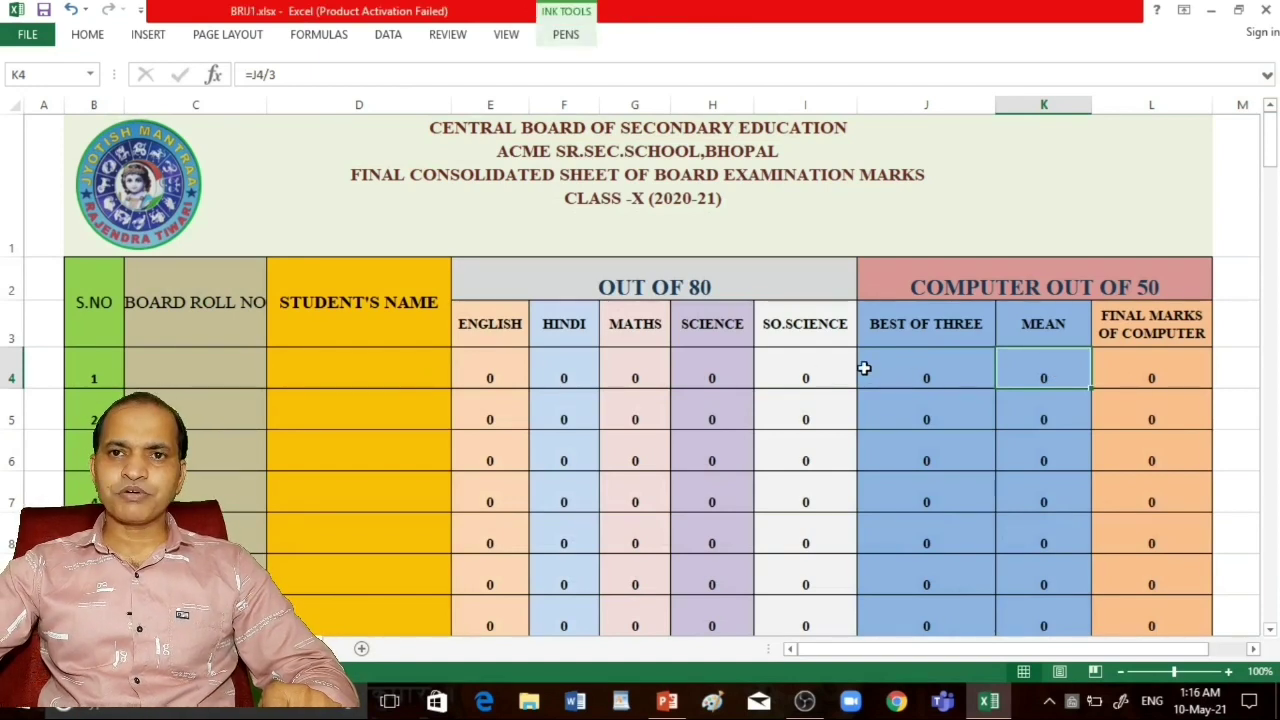
left_click(1128, 704)
mouse_move(1060, 331)
left_mouse_down()
mouse_move(1140, 379)
mouse_move(1058, 336)
left_mouse_up()
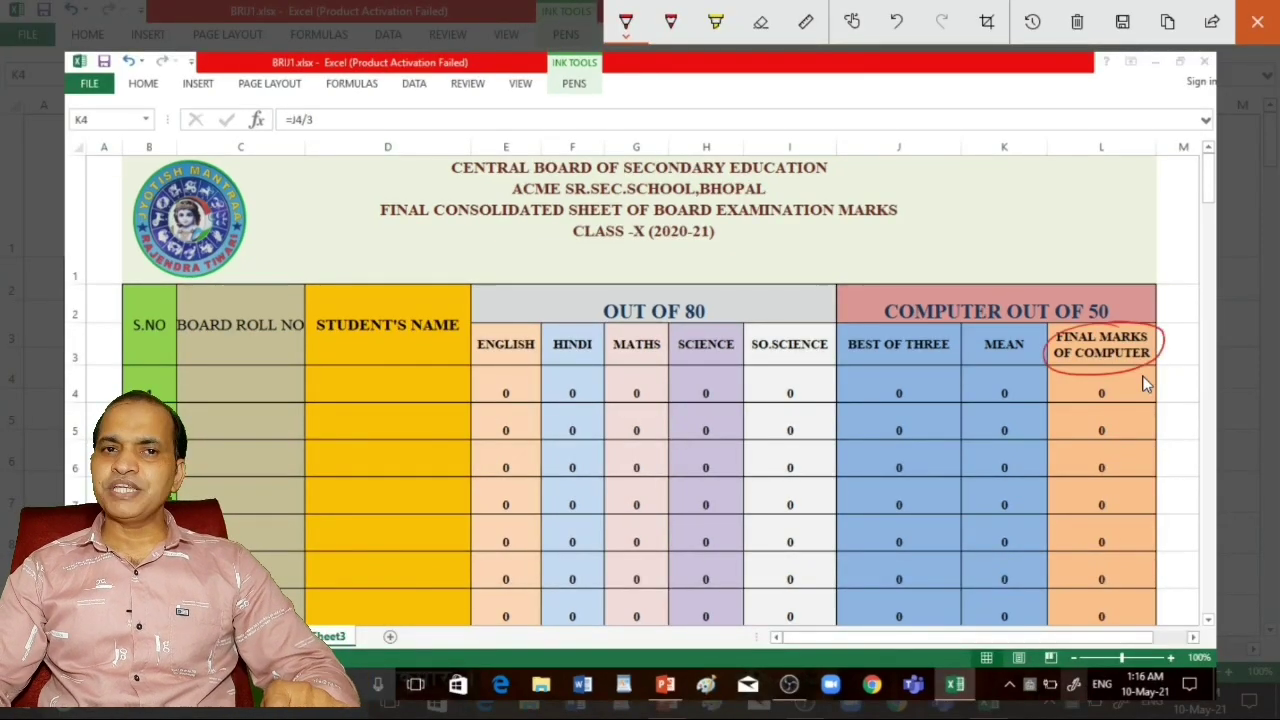
mouse_move(1068, 416)
left_mouse_down()
mouse_move(1068, 430)
mouse_move(1136, 438)
mouse_move(1114, 460)
mouse_move(1151, 427)
left_mouse_up()
left_click_drag(1138, 436, 1152, 434)
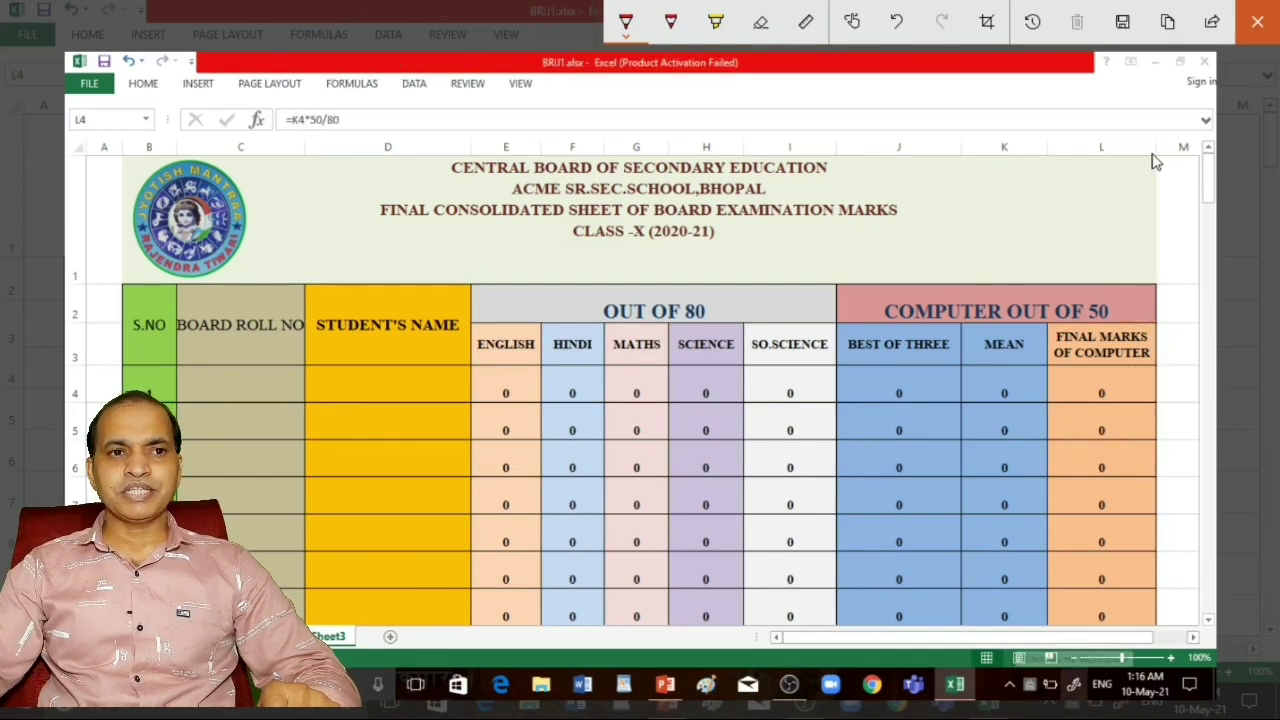
Step: In a sketch showing cell L4's formula, link the first Mean value to column K and row 4, and handwrite = K4 × 50 over 80
mouse_move(1010, 374)
left_mouse_down()
mouse_move(972, 386)
mouse_move(1000, 372)
mouse_move(992, 206)
mouse_move(1030, 130)
mouse_move(1018, 160)
left_mouse_up()
left_click_drag(940, 393, 68, 397)
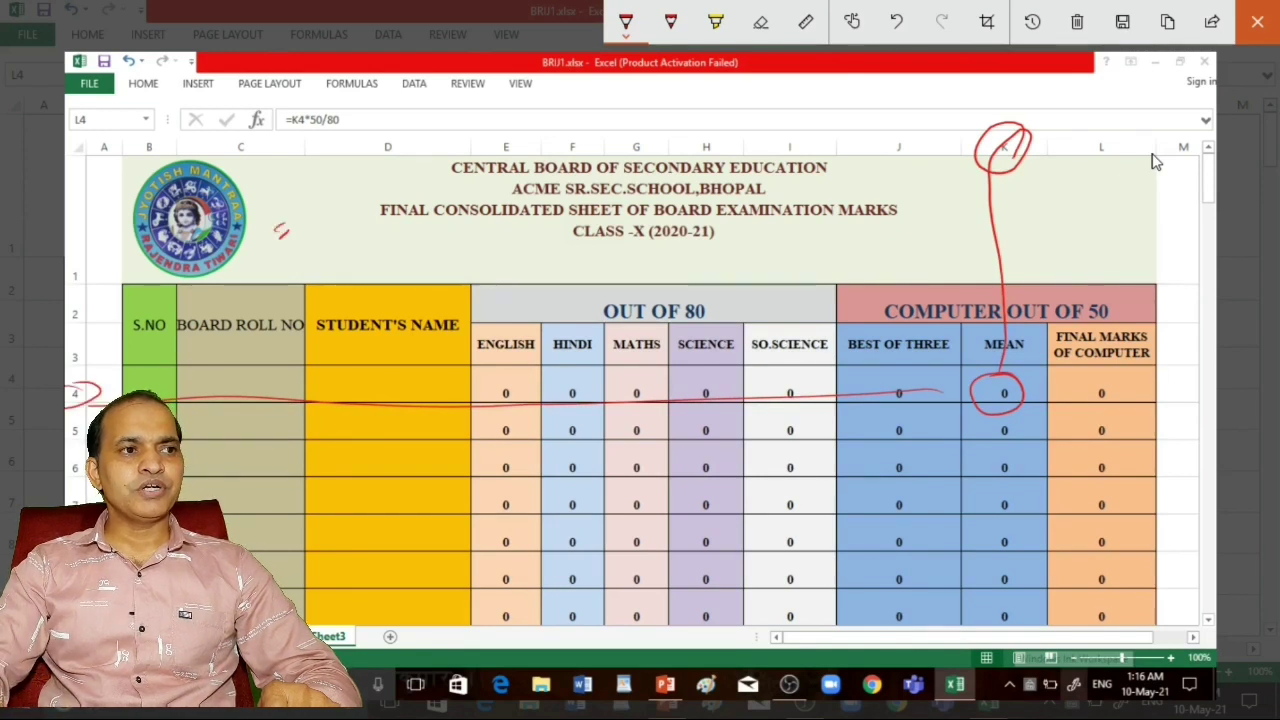
mouse_move(318, 214)
left_mouse_down()
mouse_move(322, 229)
mouse_move(356, 214)
left_mouse_up()
left_click_drag(372, 198, 378, 248)
left_click_drag(394, 229, 392, 238)
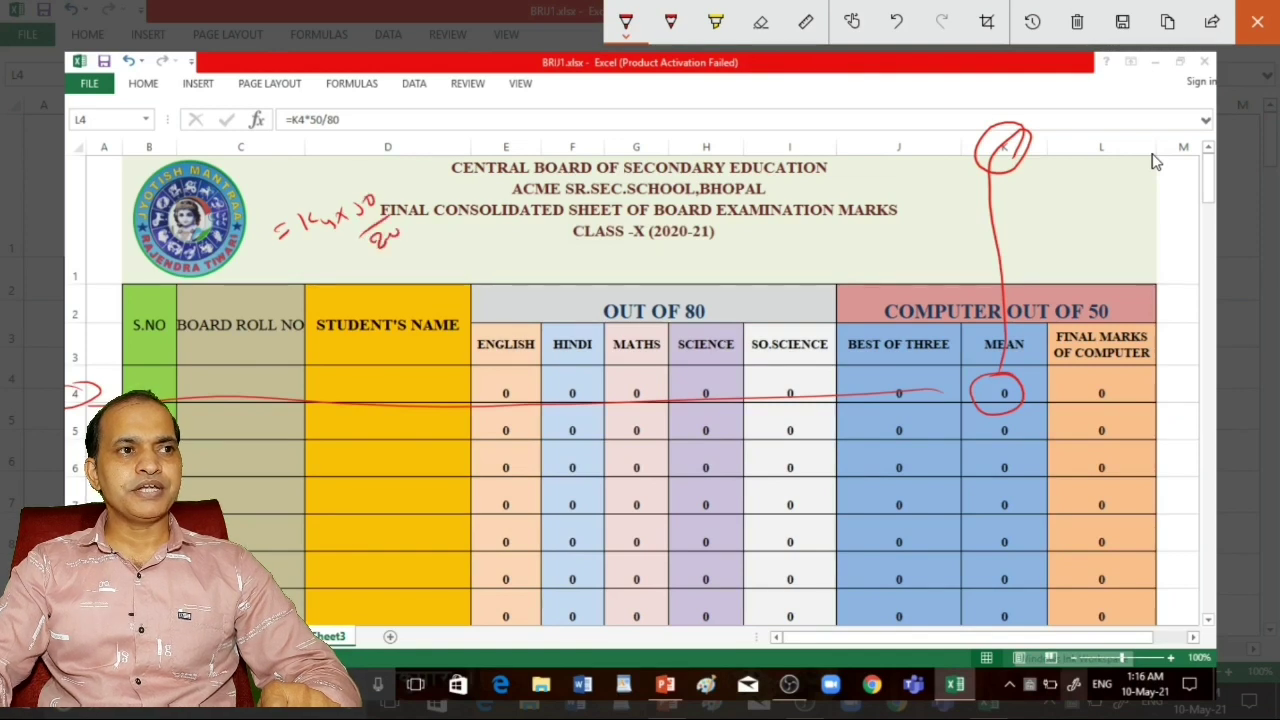
Step: Circle cell L4's formula and draw an ink line down the Final Marks of Computer column
mouse_move(300, 93)
left_mouse_down()
mouse_move(366, 140)
mouse_move(296, 95)
left_mouse_up()
left_click_drag(212, 142, 268, 112)
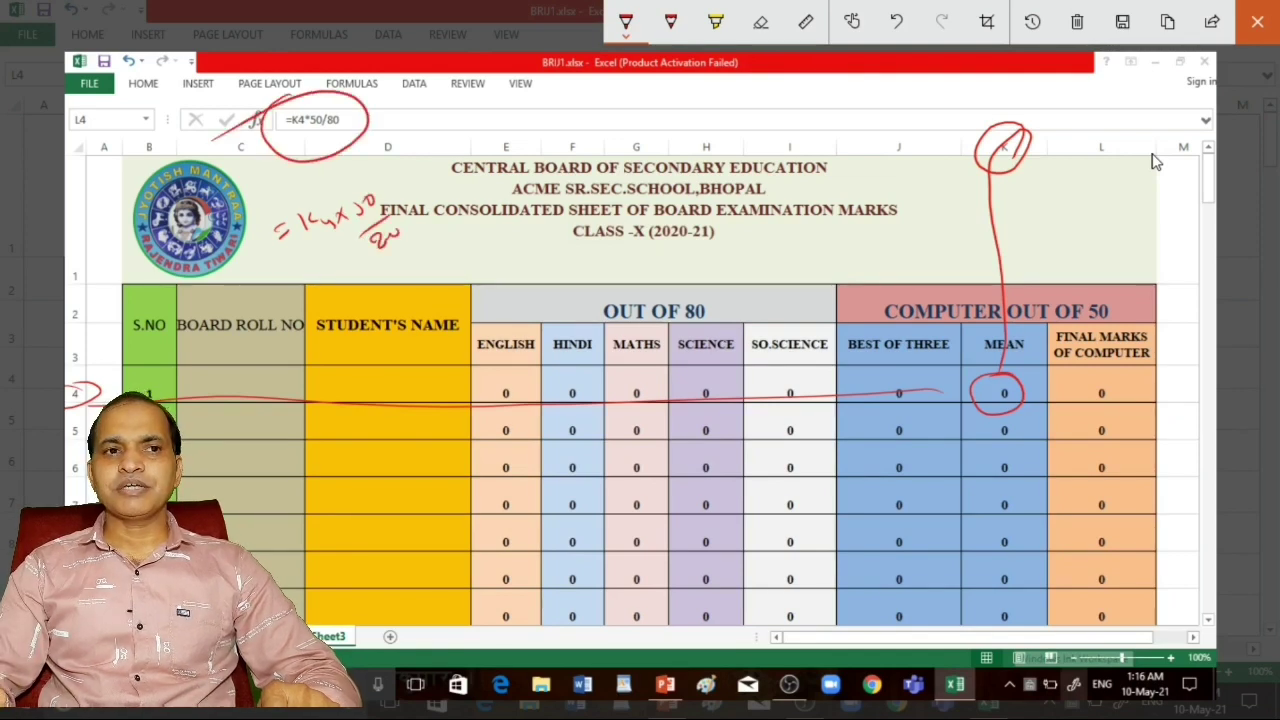
left_click_drag(1105, 376, 1102, 666)
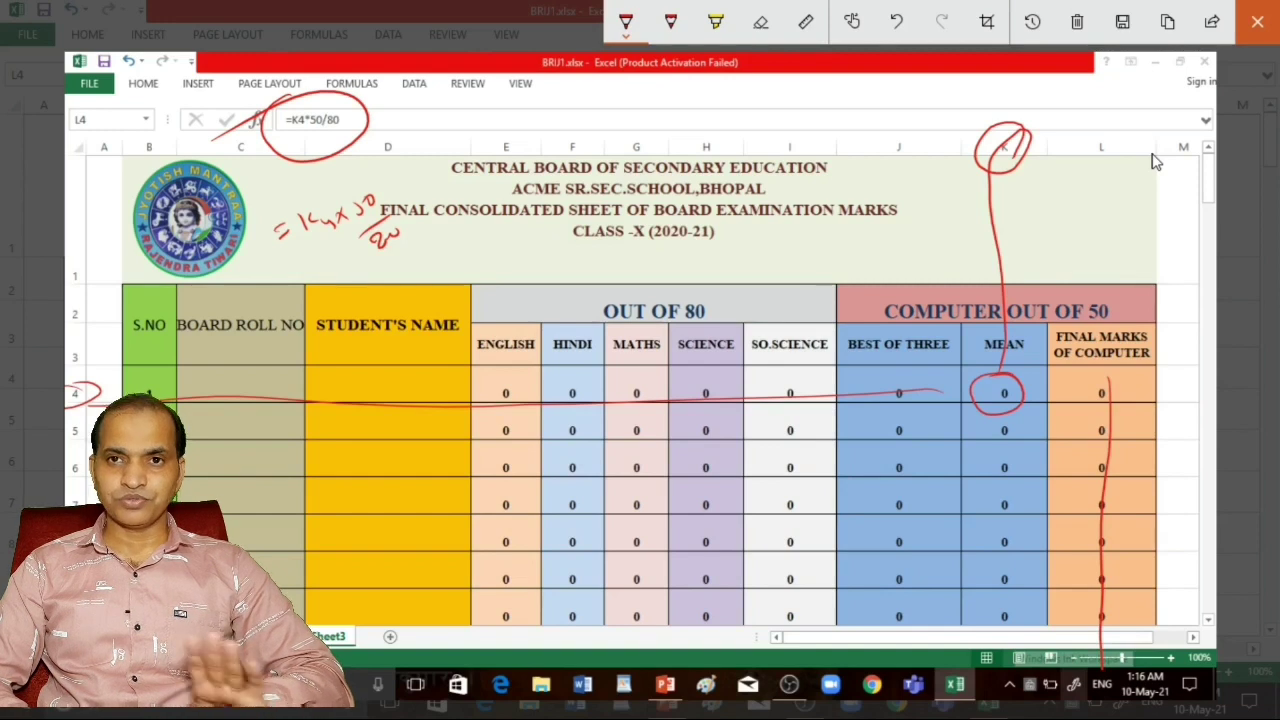
Step: Close the screen sketch and the workbook to return to the Mathematics marks-range slide in PowerPoint
left_click(1257, 21)
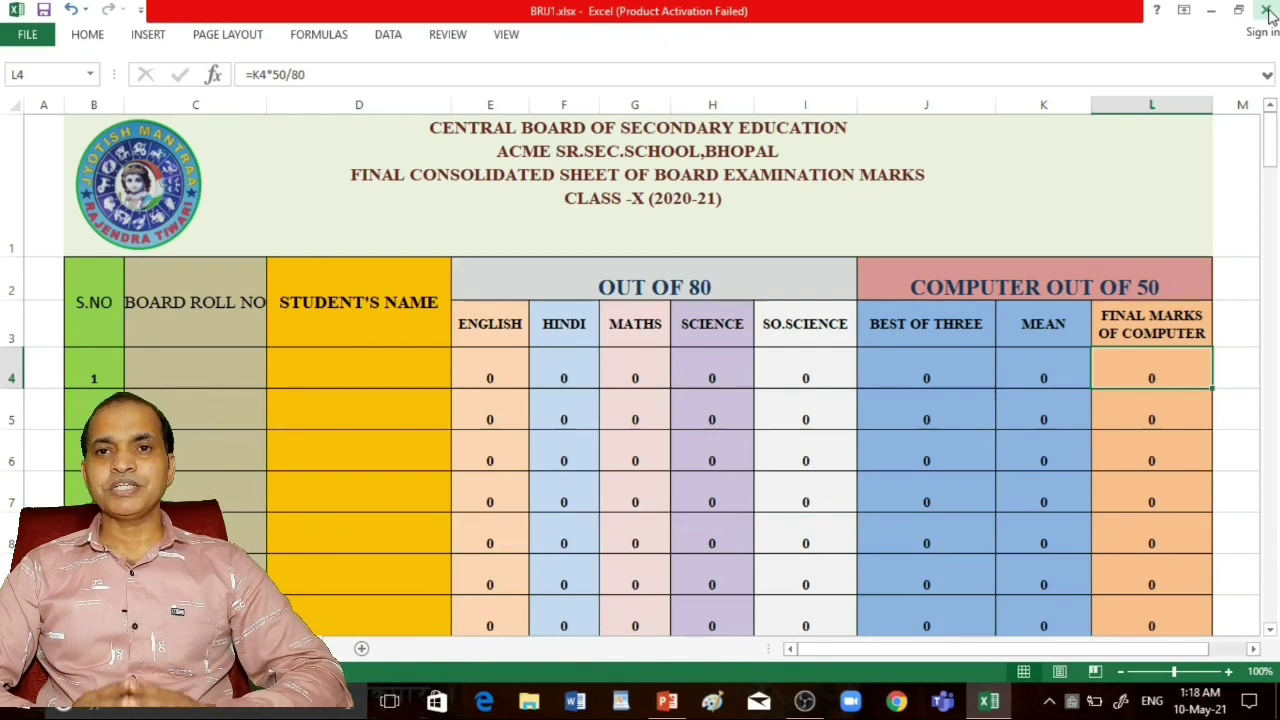
left_click(1267, 11)
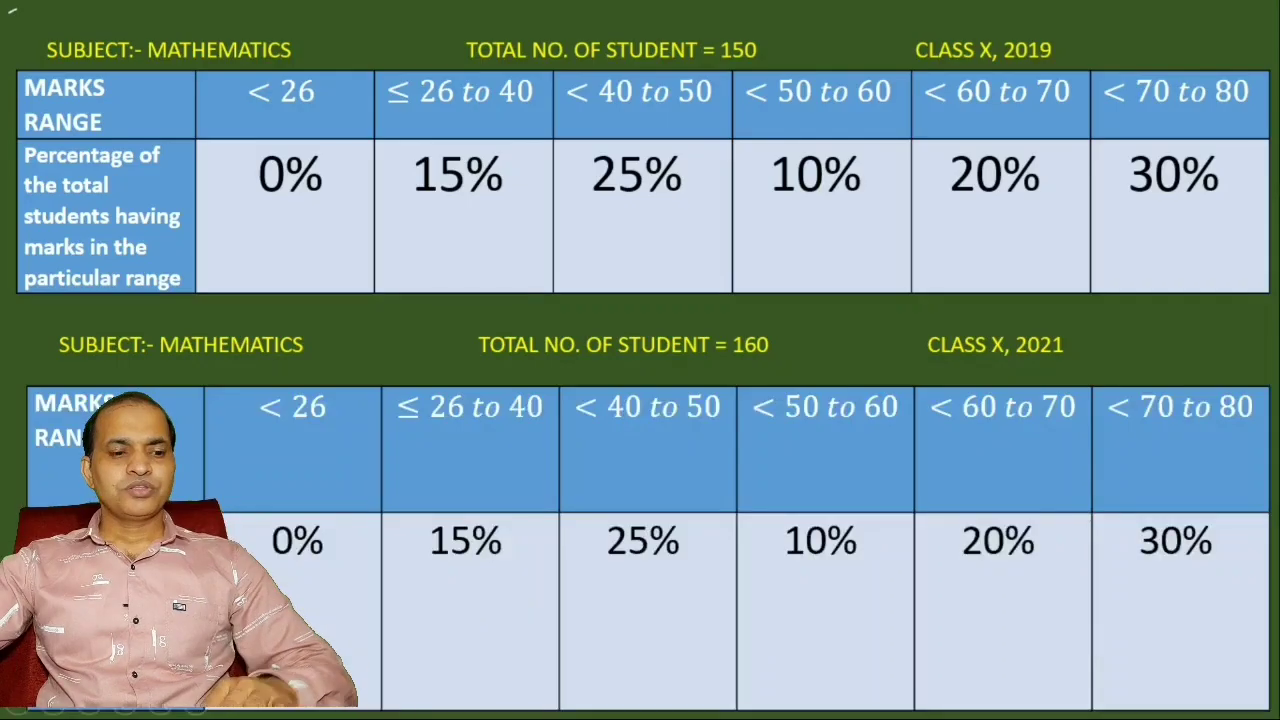